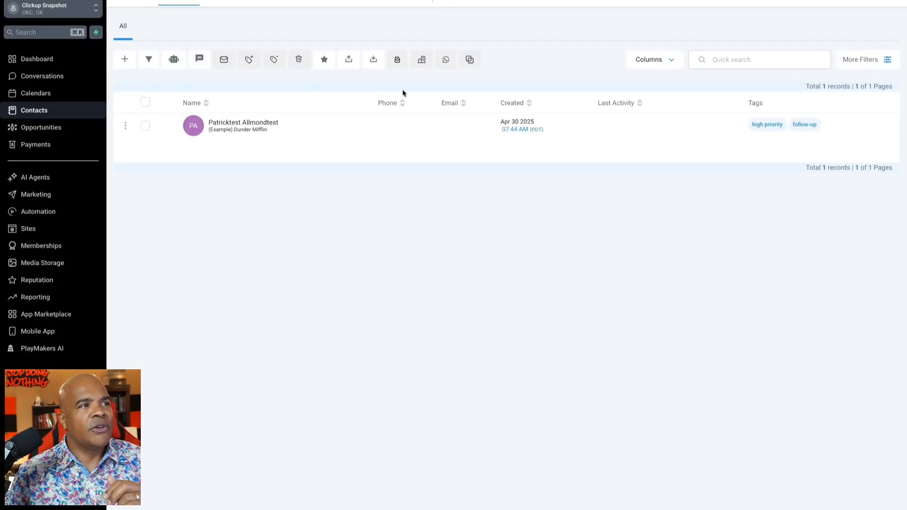
# Review the ClickUp custom values defined in the sub-account's settings
pyautogui.click(48, 215)
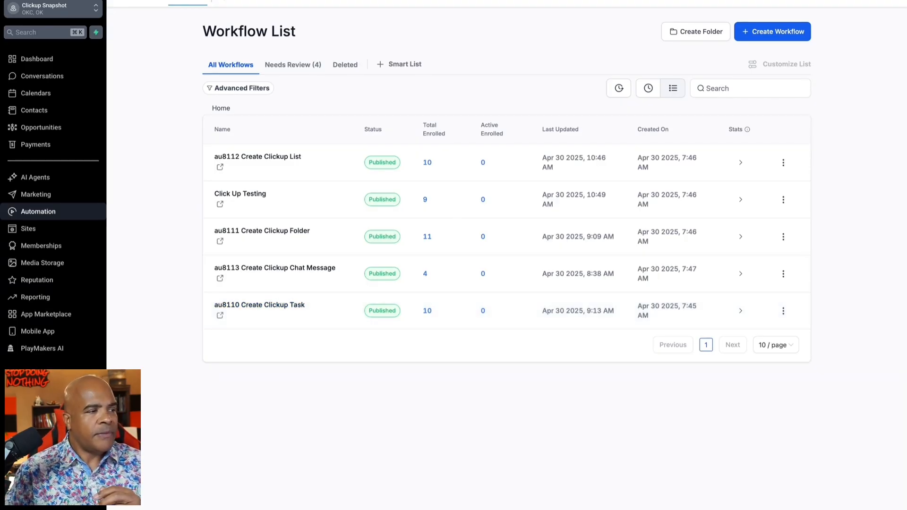
pyautogui.click(36, 491)
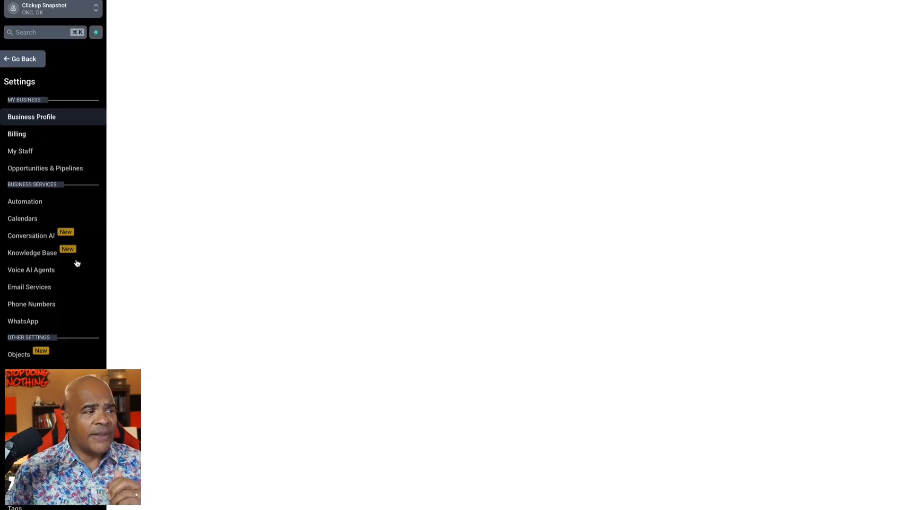
pyautogui.click(40, 388)
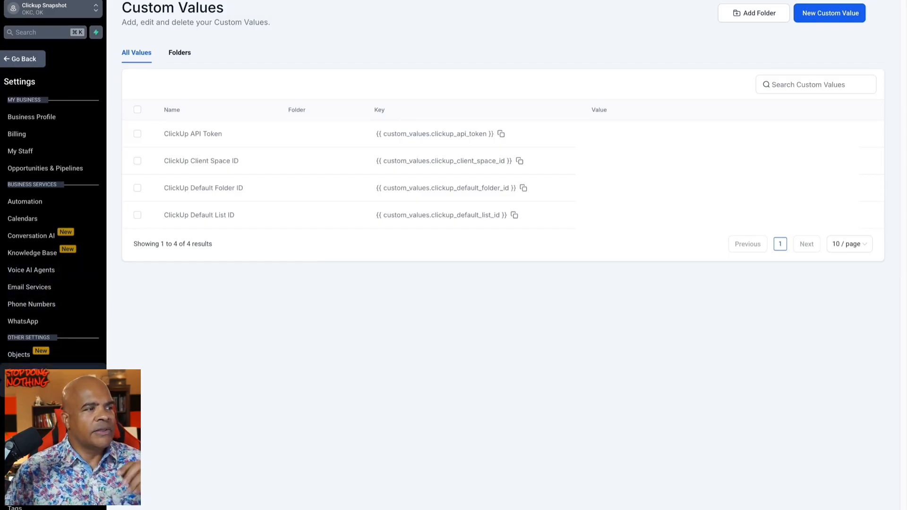
# Show the contact custom fields stored in the Clickup Information folder
pyautogui.click(35, 372)
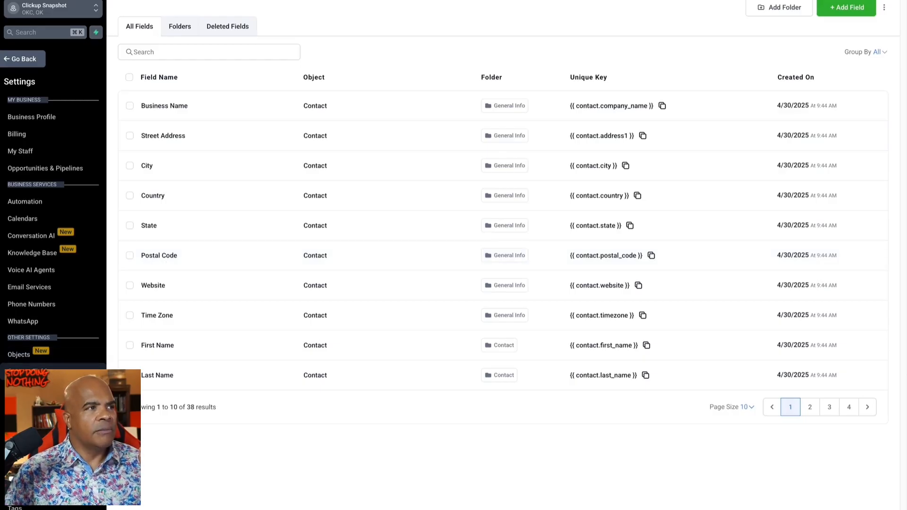
pyautogui.click(180, 26)
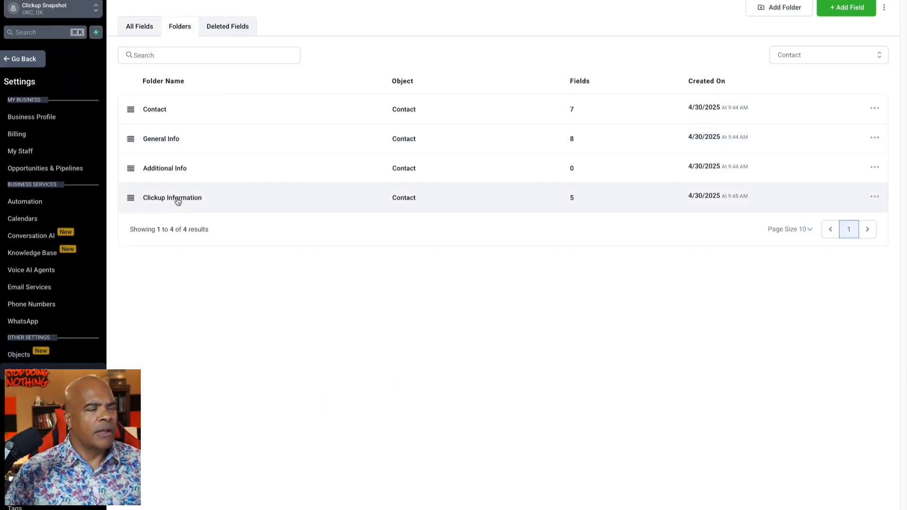
pyautogui.click(178, 201)
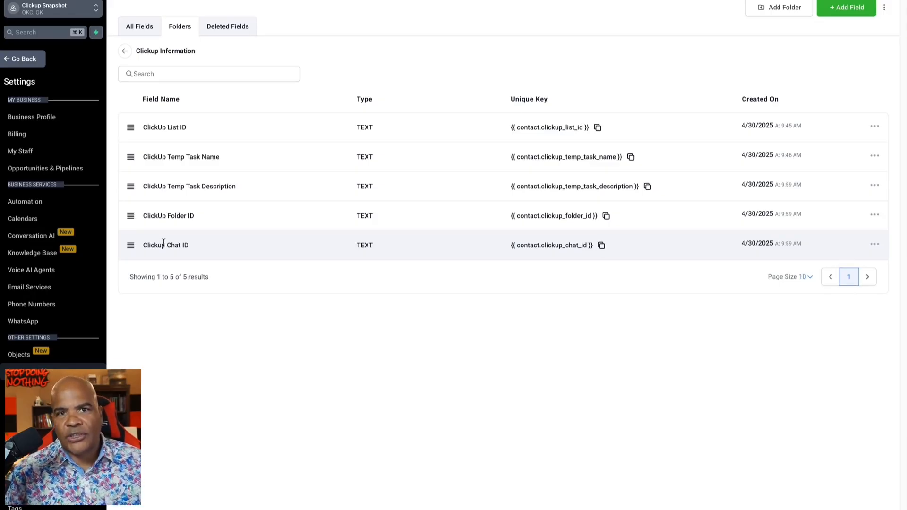
# Open the Add Clickup Folder webhook action in the au8111 Create Clickup Folder workflow
pyautogui.click(32, 60)
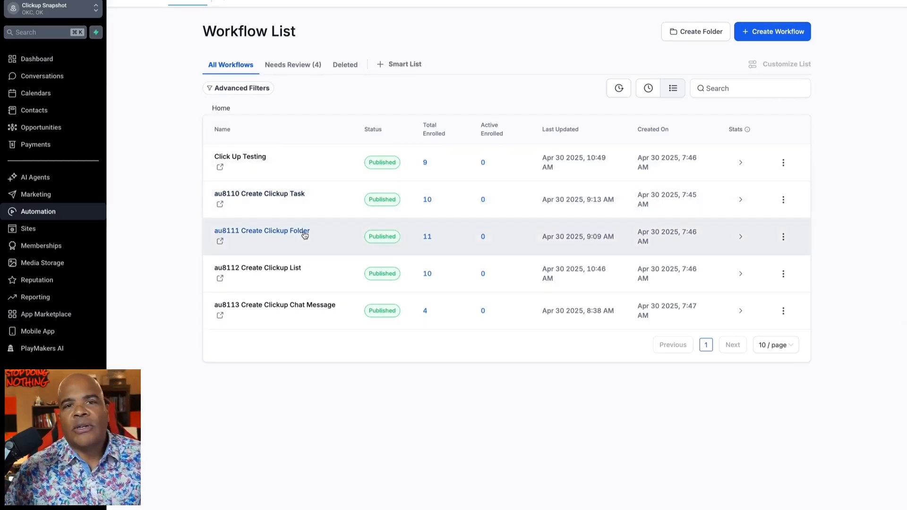
pyautogui.click(305, 235)
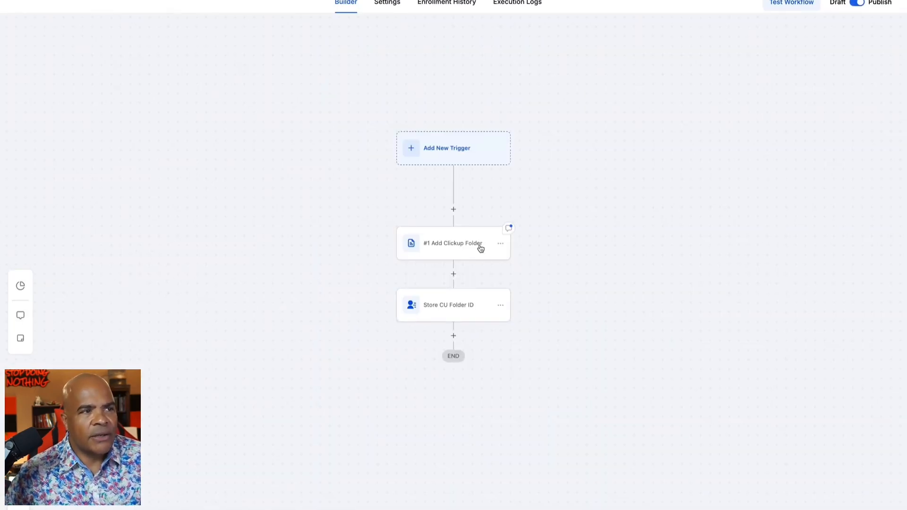
pyautogui.click(481, 249)
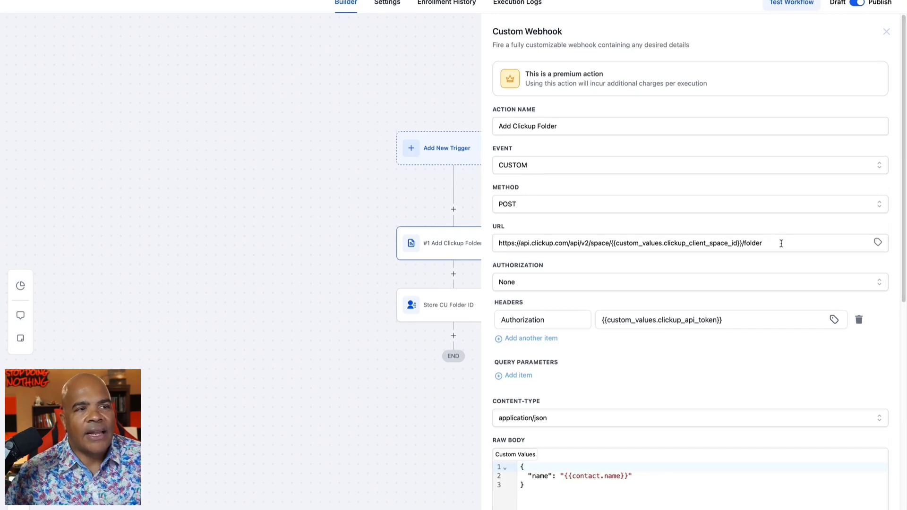
# Examine the webhook's URL and the client space ID custom value inside it, and close the action
pyautogui.moveTo(779, 243); pyautogui.dragTo(443, 247)
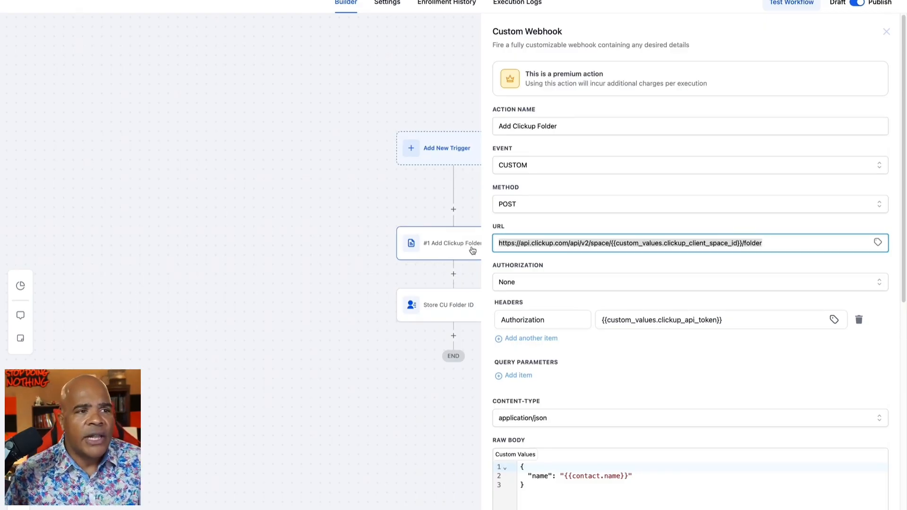
pyautogui.click(648, 241)
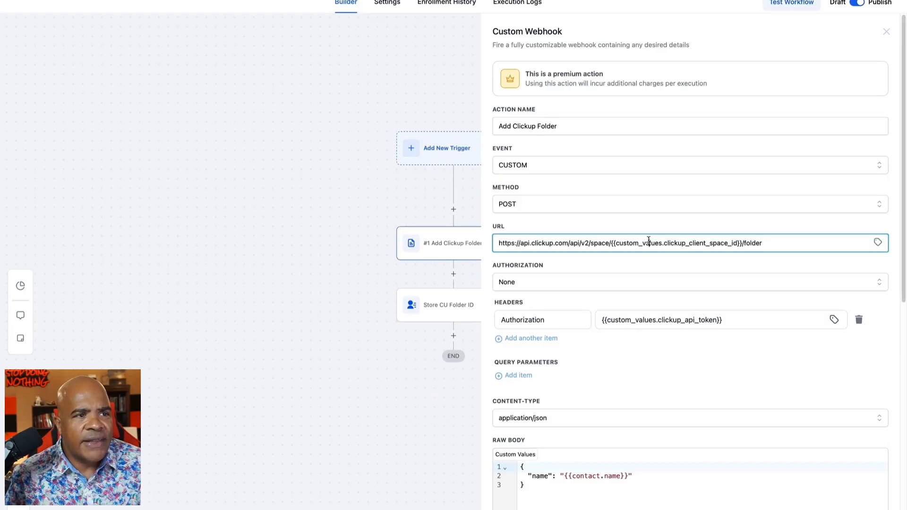
pyautogui.click(610, 243)
pyautogui.moveTo(611, 243); pyautogui.dragTo(744, 238)
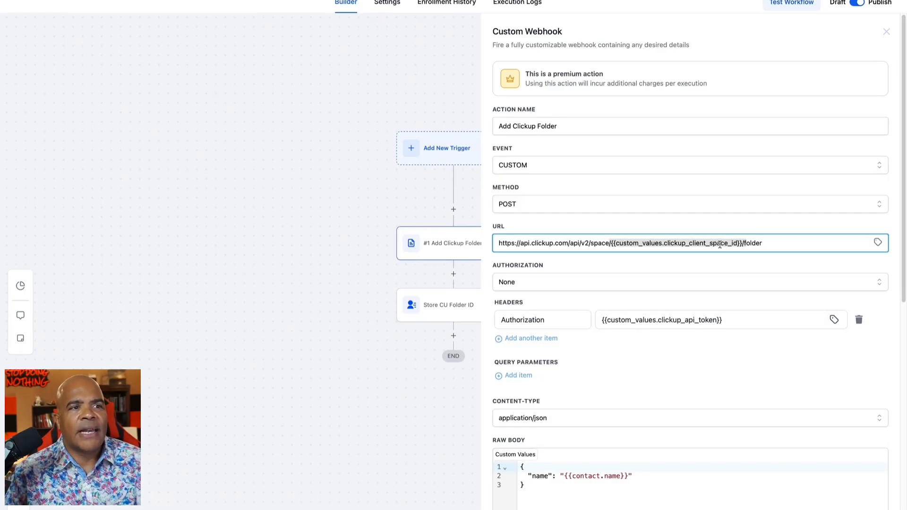
pyautogui.click(750, 242)
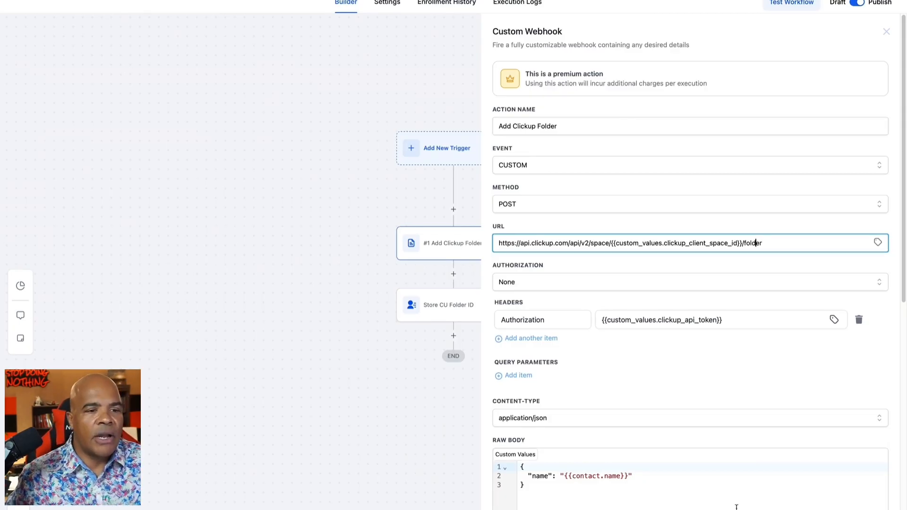
pyautogui.click(887, 32)
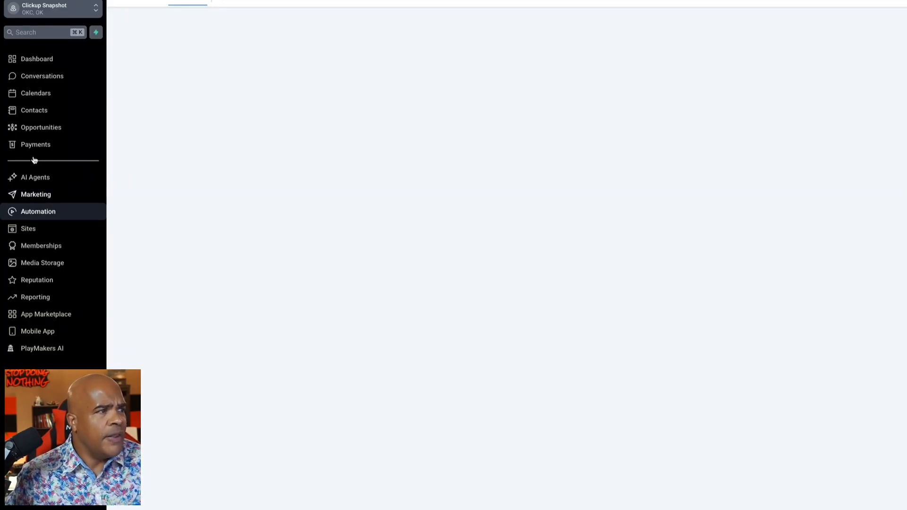
# Add the Dunder Mifflin contact to the au8111 Create Clickup Folder workflow, all at once, with the action description "testing"
pyautogui.click(44, 95)
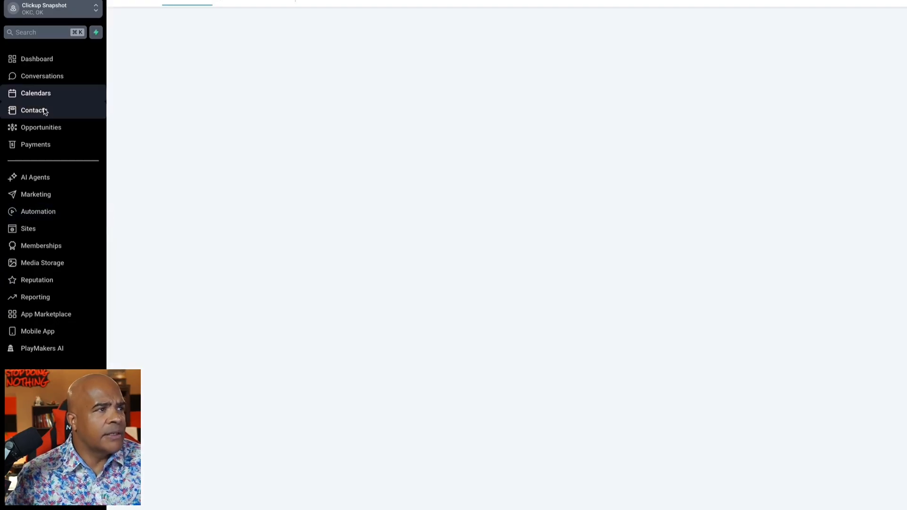
pyautogui.click(44, 111)
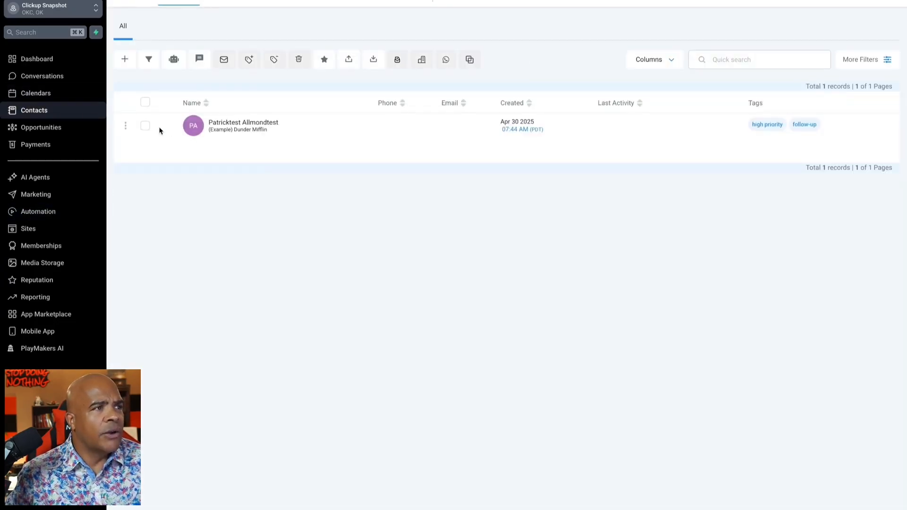
pyautogui.click(145, 125)
pyautogui.click(174, 60)
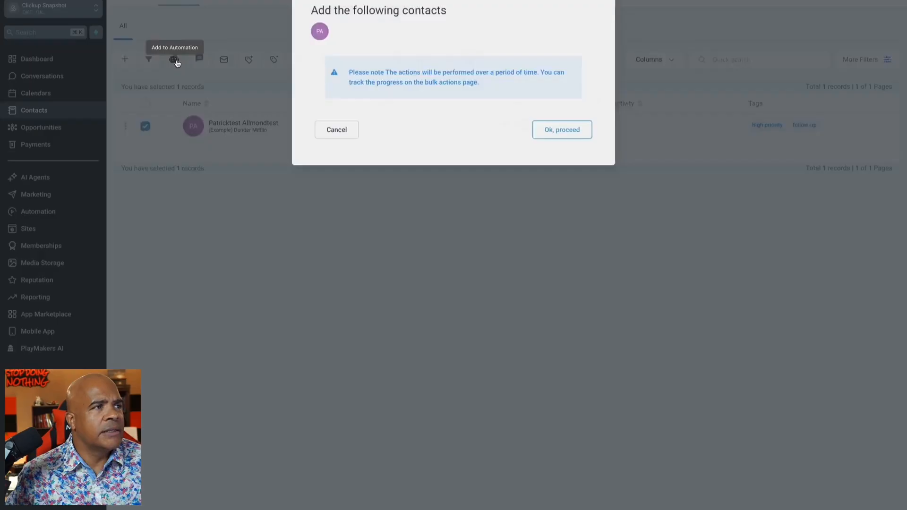
pyautogui.click(569, 154)
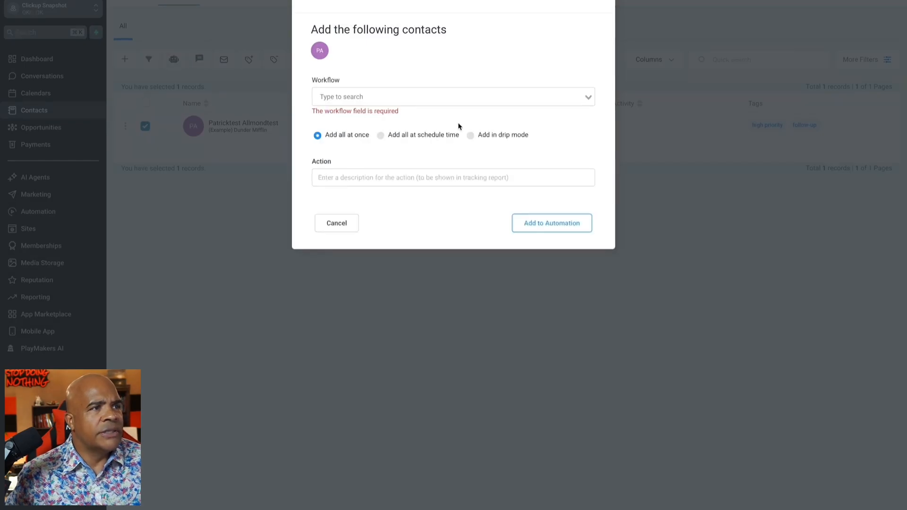
pyautogui.click(435, 95)
pyautogui.click(431, 137)
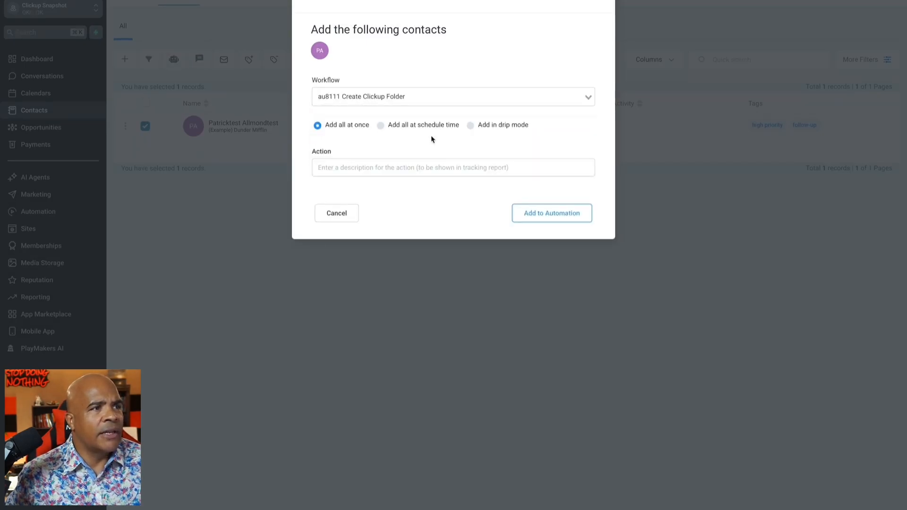
pyautogui.click(542, 217)
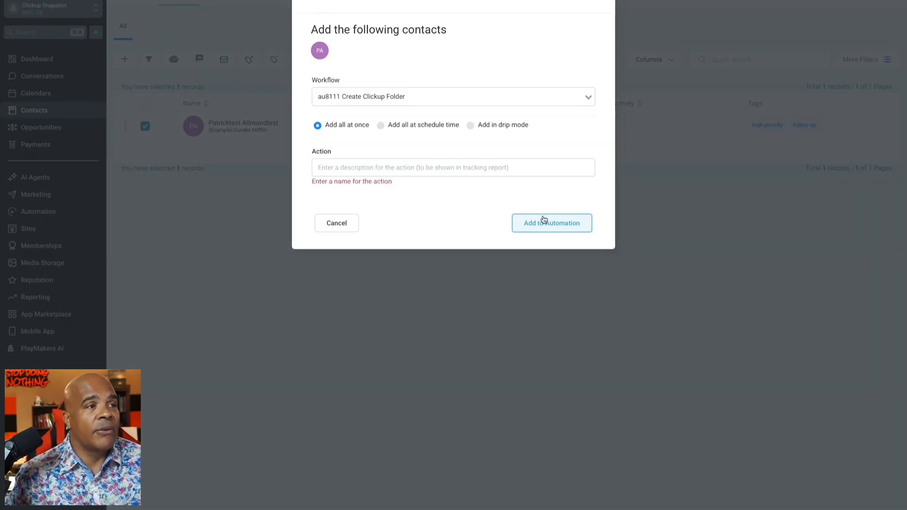
pyautogui.click(468, 166)
pyautogui.write('testing')
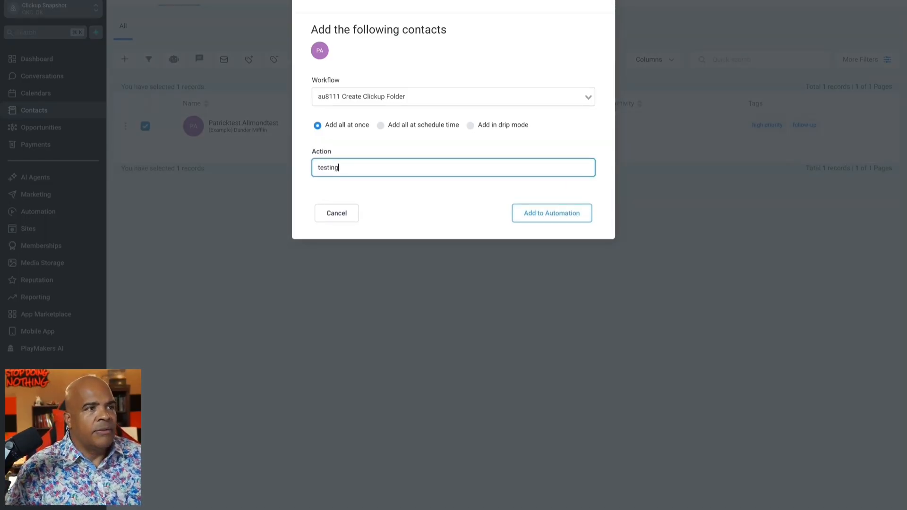
pyautogui.click(552, 215)
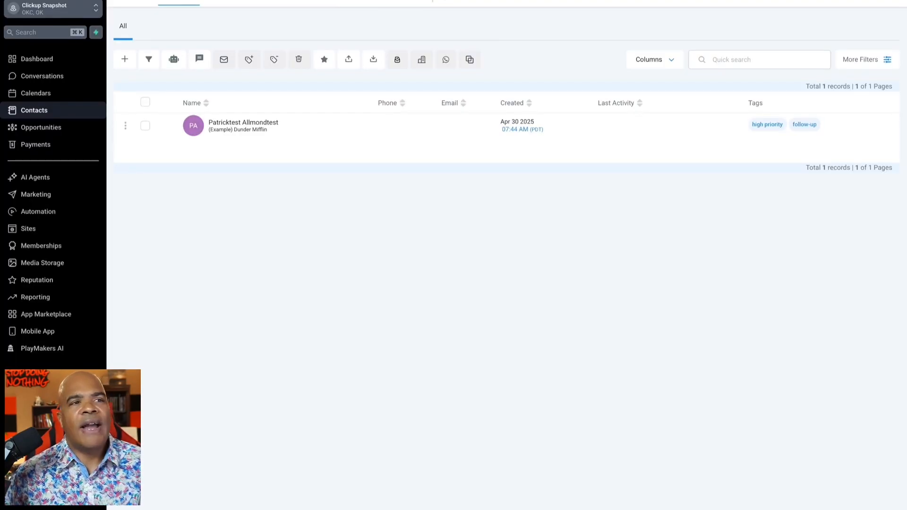
# Reopen the au8111 Create Clickup Folder workflow and inspect the Store CU Folder ID action's field mapping
pyautogui.click(48, 213)
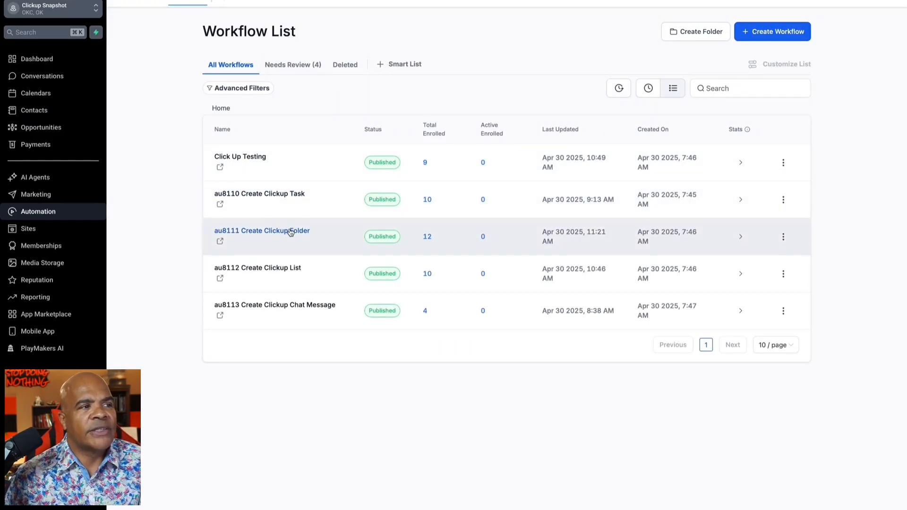
pyautogui.click(290, 231)
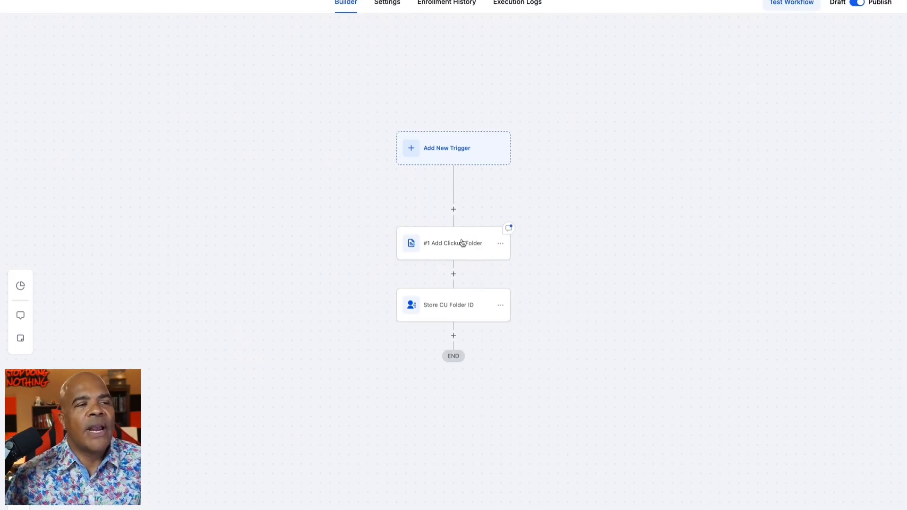
pyautogui.click(460, 303)
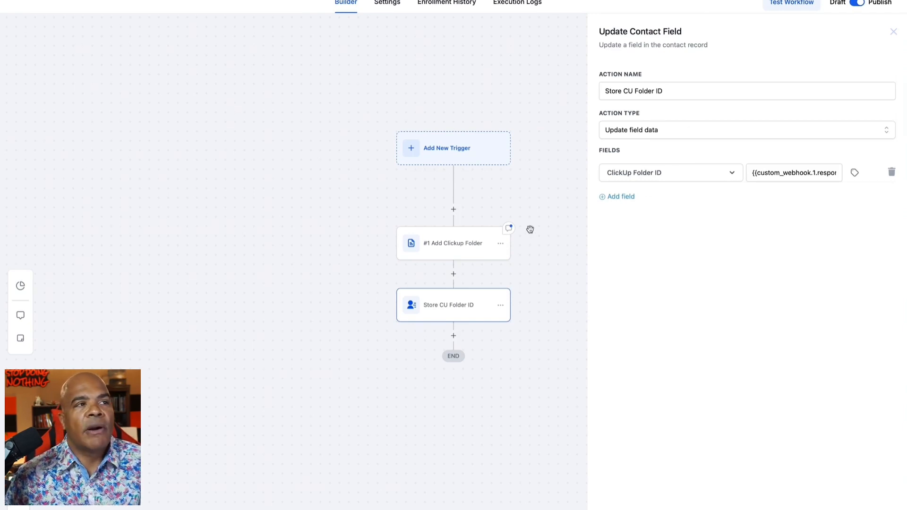
pyautogui.click(464, 244)
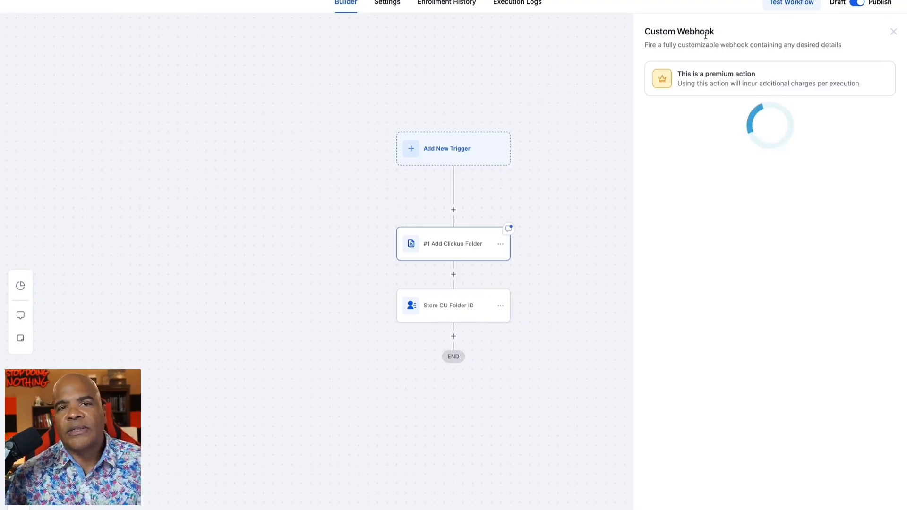
pyautogui.click(442, 310)
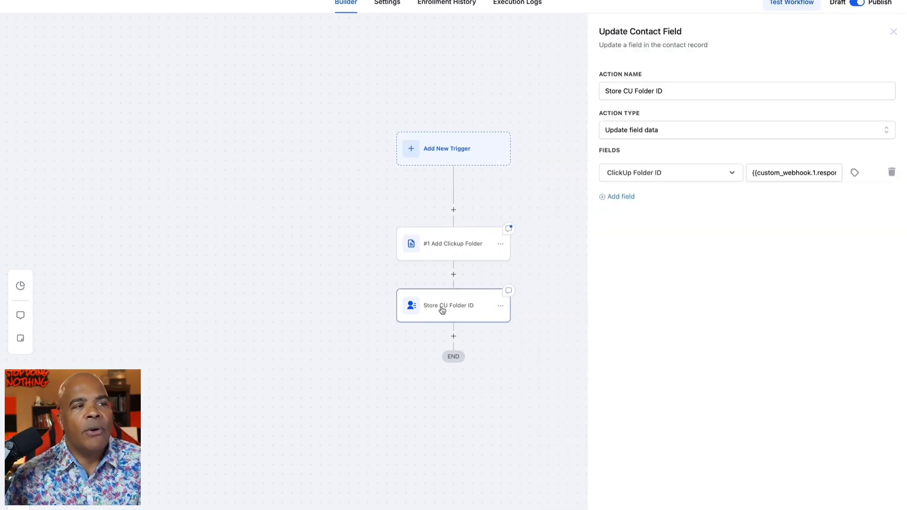
# Examine the folder ID in the Add Clickup Folder webhook's response body, and check the Store CU Folder ID action that saves it
pyautogui.click(461, 244)
pyautogui.scroll(-3, 695, 282)
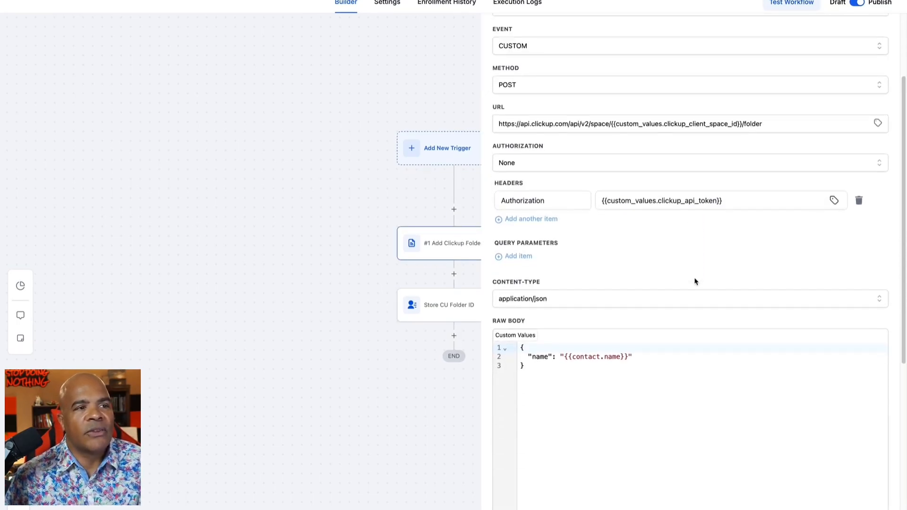
pyautogui.scroll(-7, 695, 282)
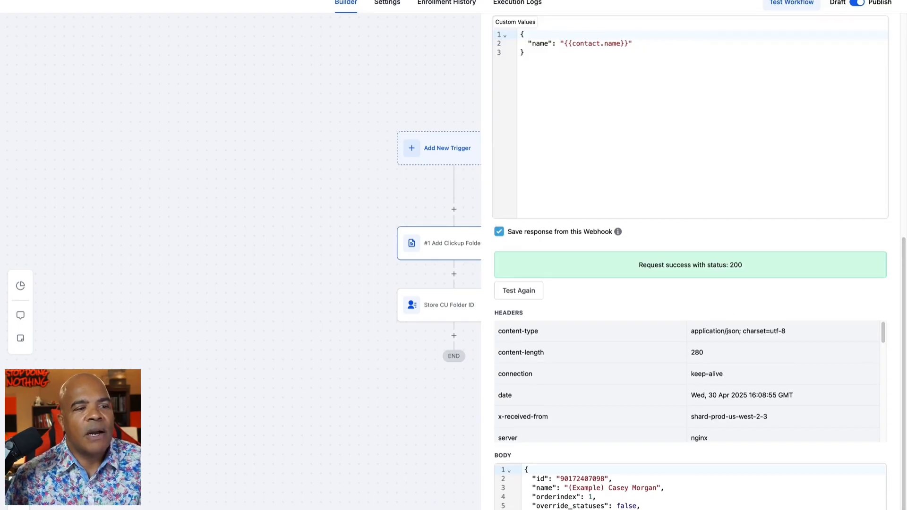
pyautogui.scroll(-2, 762, 471)
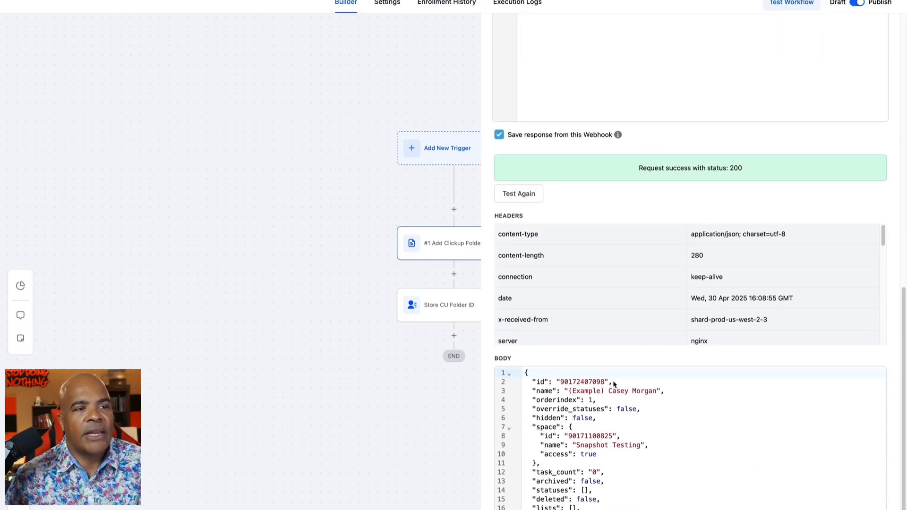
pyautogui.moveTo(612, 382); pyautogui.dragTo(556, 381)
pyautogui.press('Escape')
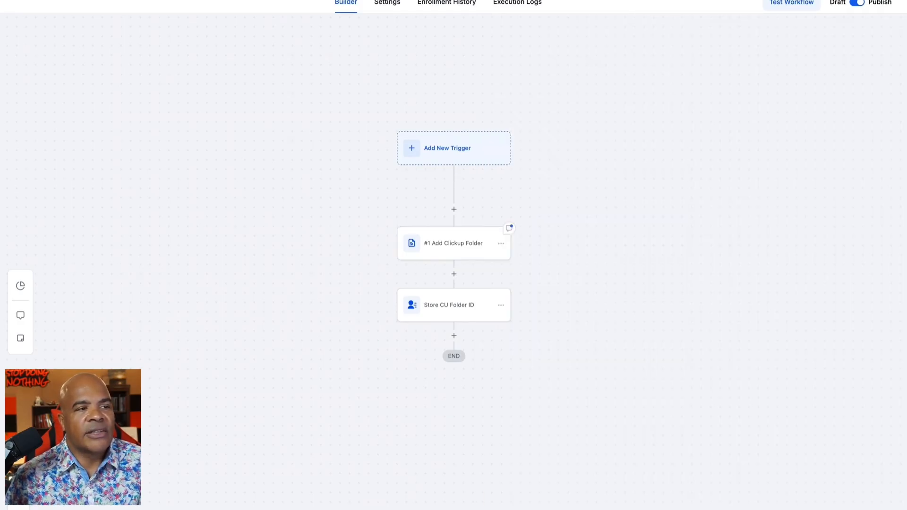
pyautogui.click(443, 316)
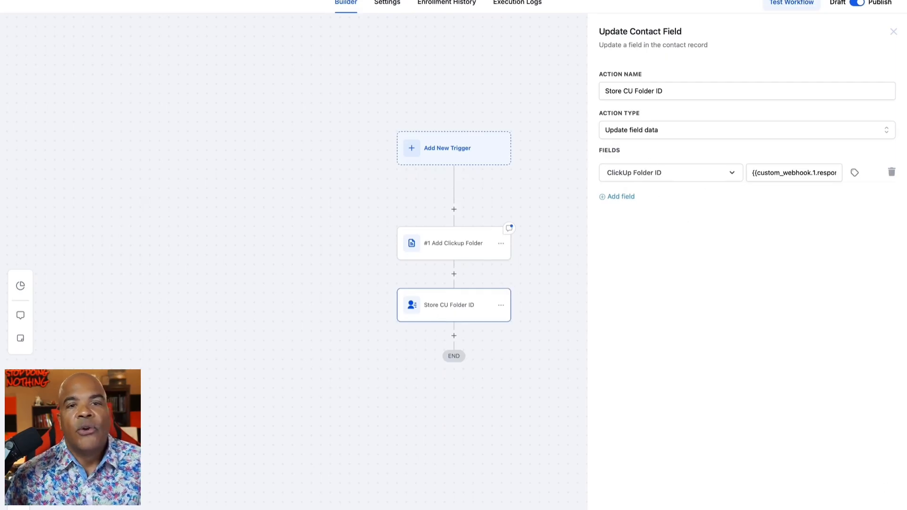
pyautogui.press('Escape')
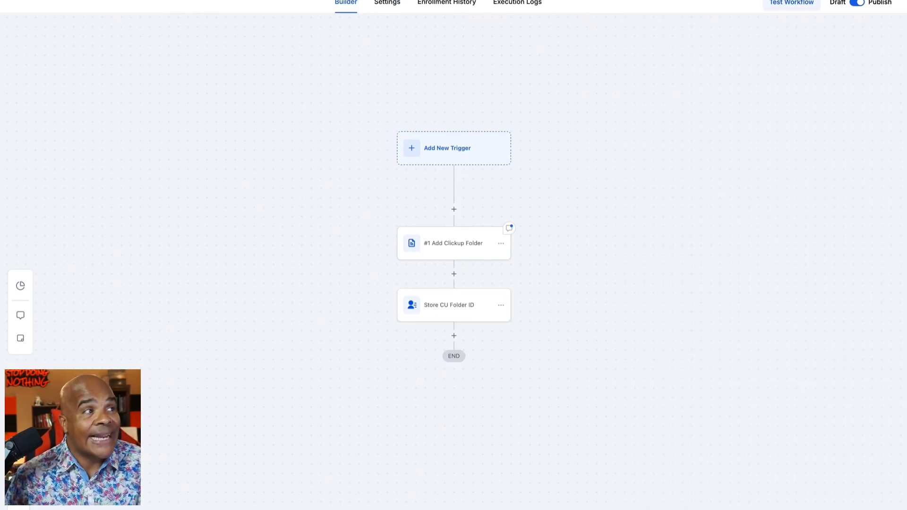
# Return to the workflow list and open the au8112 Create Clickup List workflow
pyautogui.click(38, 1)
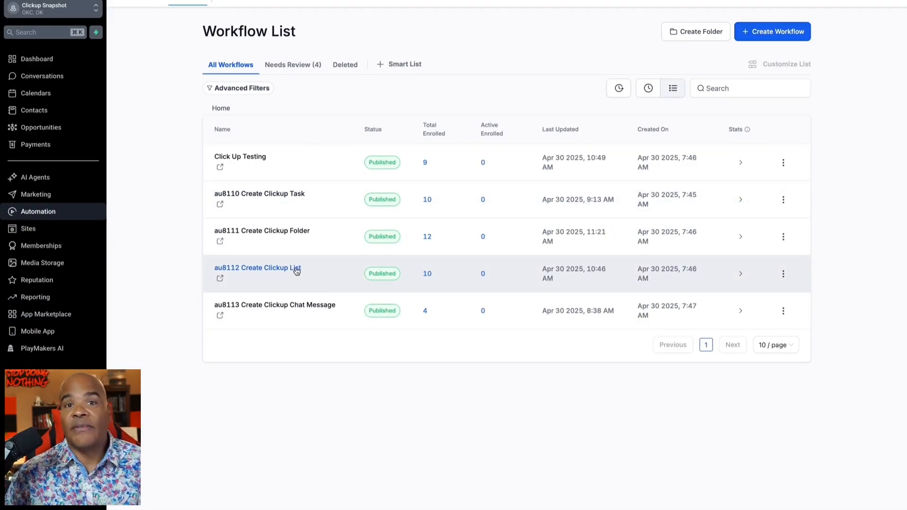
pyautogui.click(297, 270)
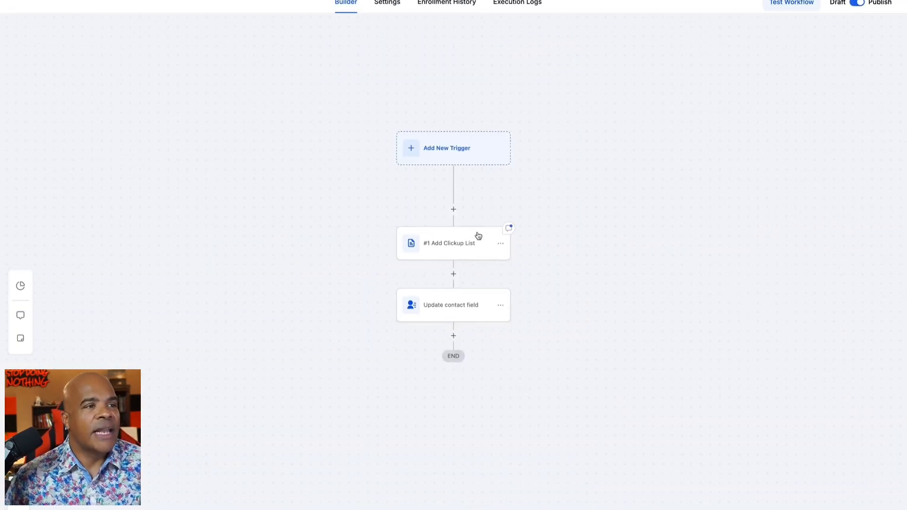
# Inspect the Add Clickup List webhook's Authorization header and its URL containing the contact's ClickUp folder ID, and close it
pyautogui.click(474, 244)
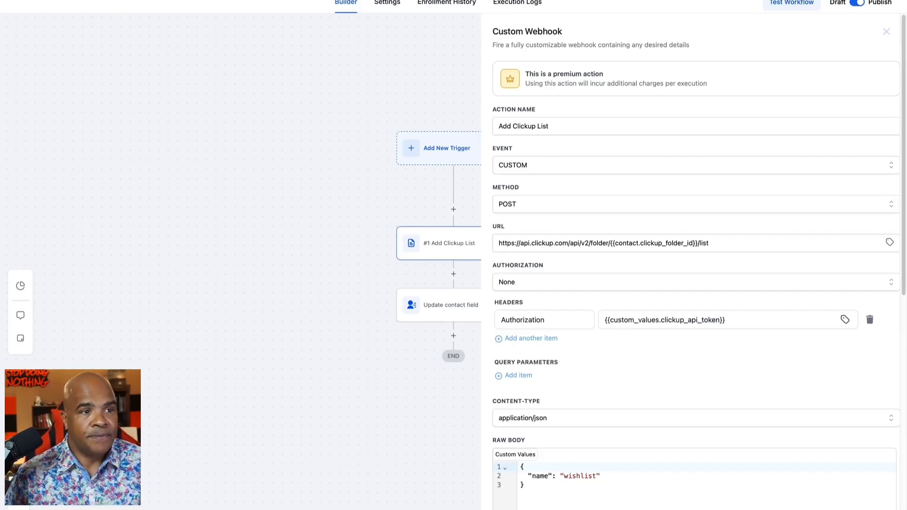
pyautogui.moveTo(742, 319); pyautogui.dragTo(565, 320)
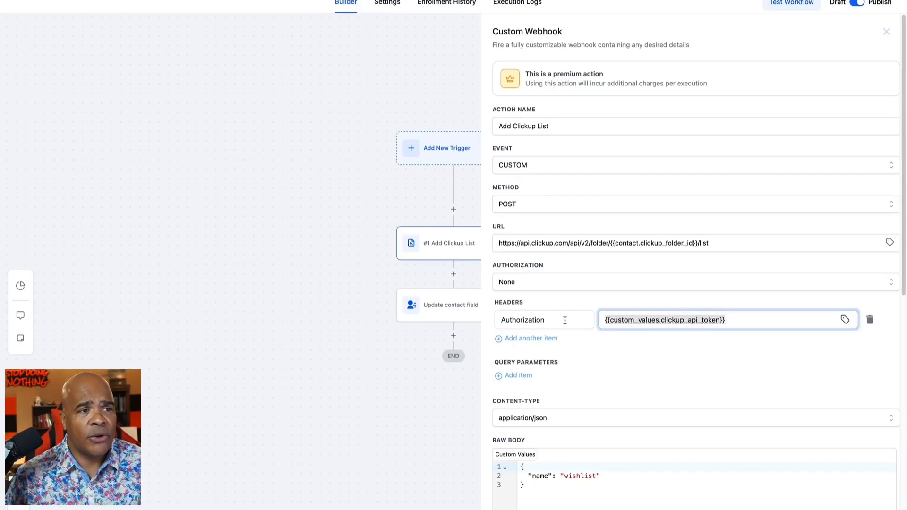
pyautogui.click(723, 240)
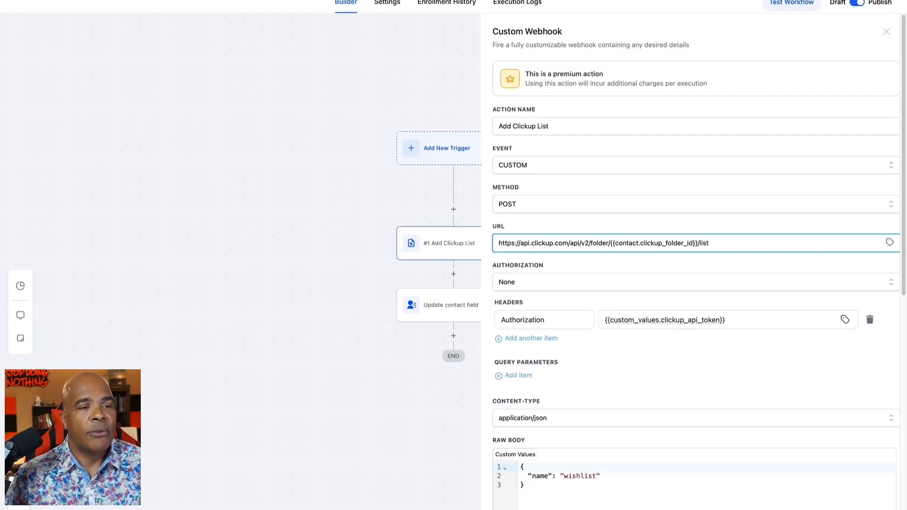
pyautogui.click(868, 509)
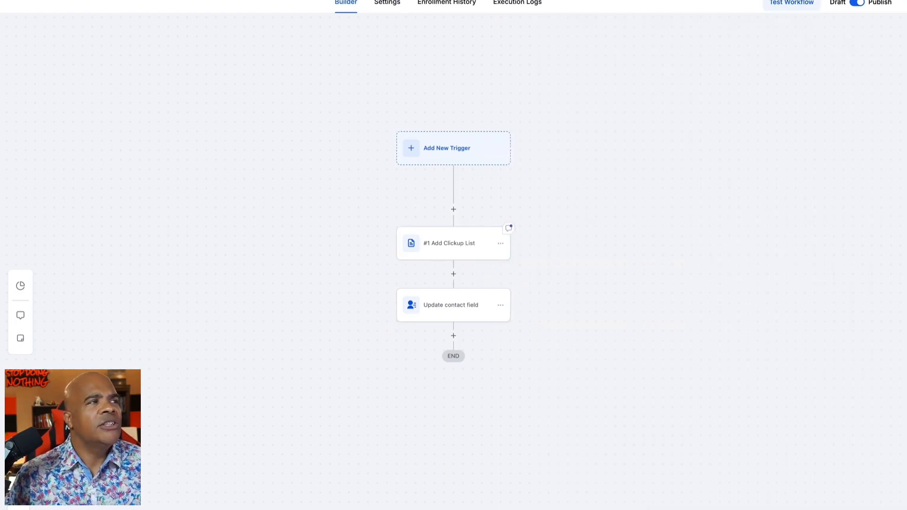
# Leave the workflow and open the Dunder Mifflin contact's record at its Clickup Information fields
pyautogui.click(42, 1)
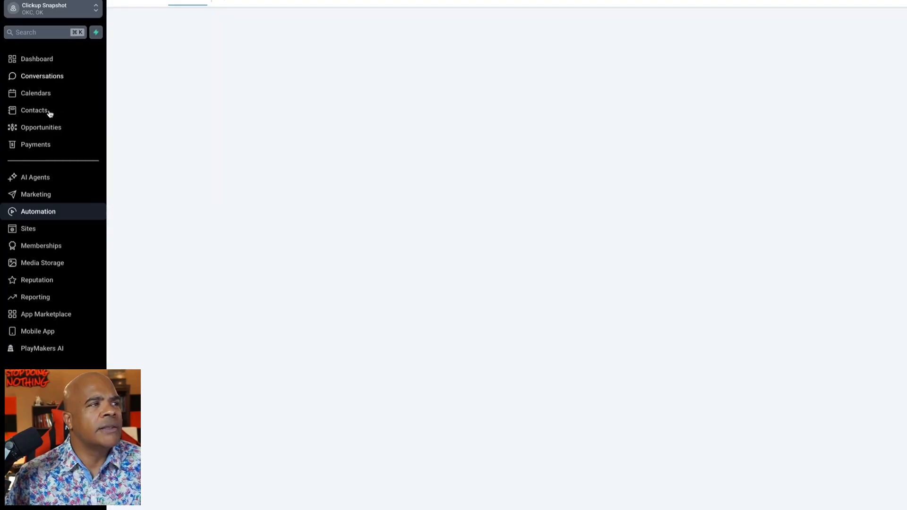
pyautogui.click(50, 111)
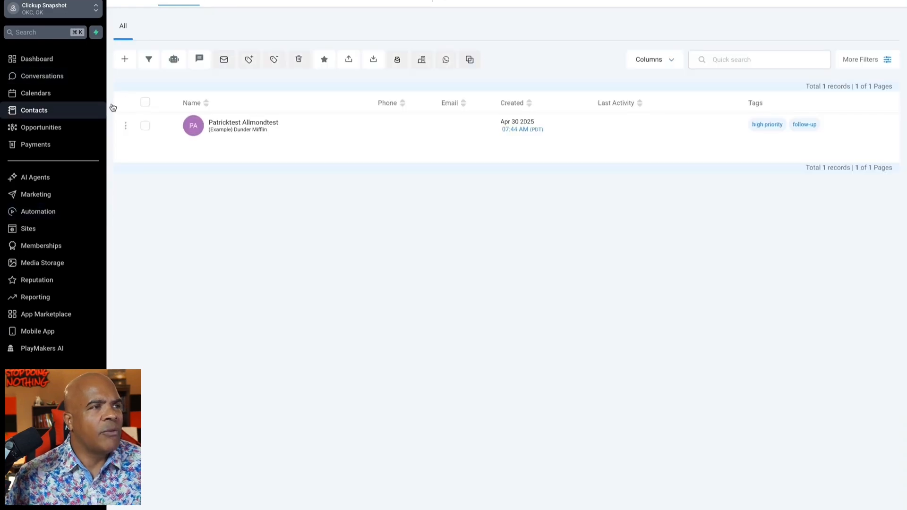
pyautogui.click(252, 127)
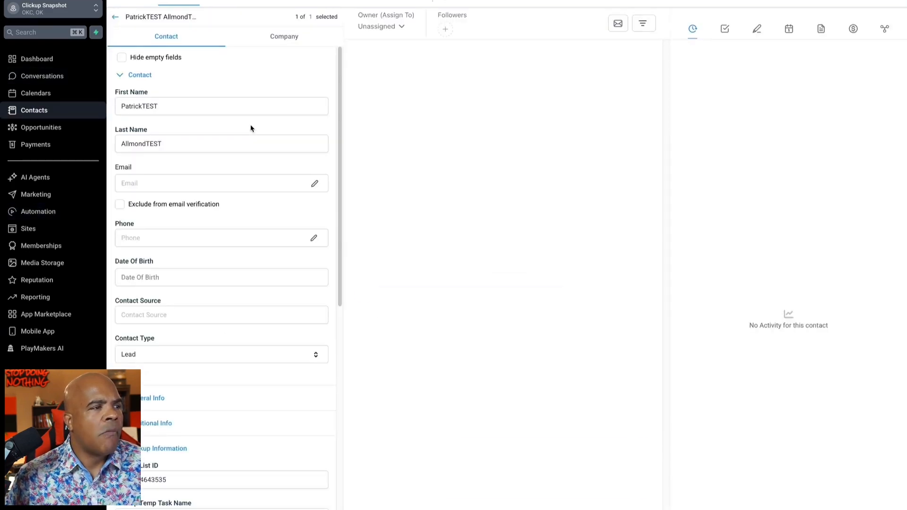
pyautogui.scroll(-5, 265, 296)
pyautogui.scroll(2, 208, 245)
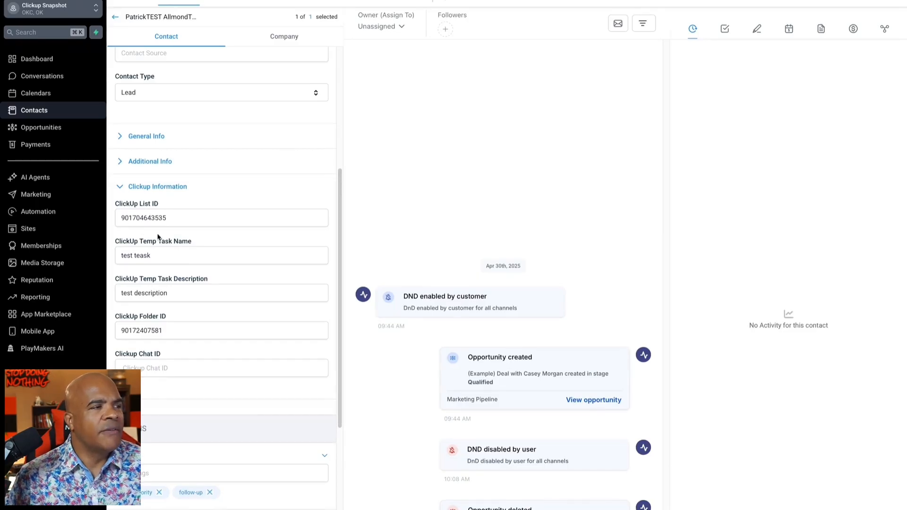
# Clear the contact's ClickUp List ID, ClickUp Temp Task Name and ClickUp Temp Task Description
pyautogui.doubleClick(173, 218)
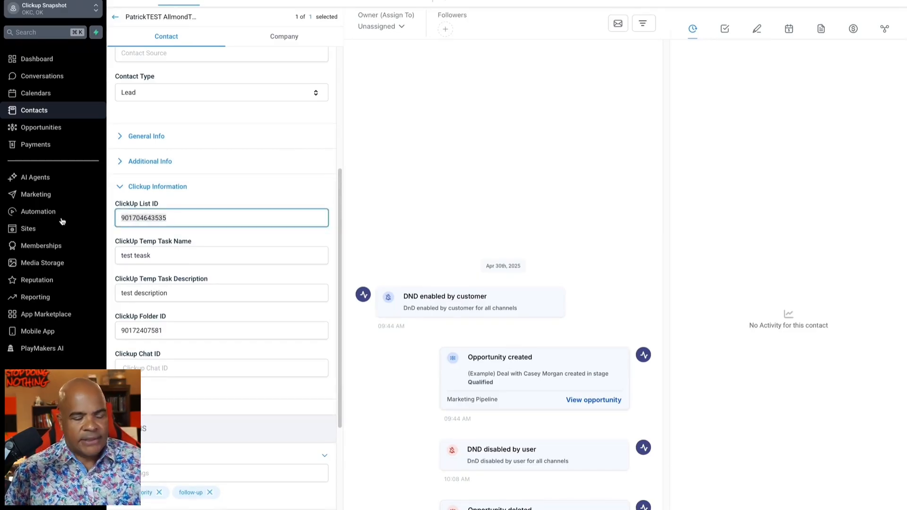
pyautogui.press('BackSpace')
pyautogui.press('Tab')
pyautogui.press('BackSpace')
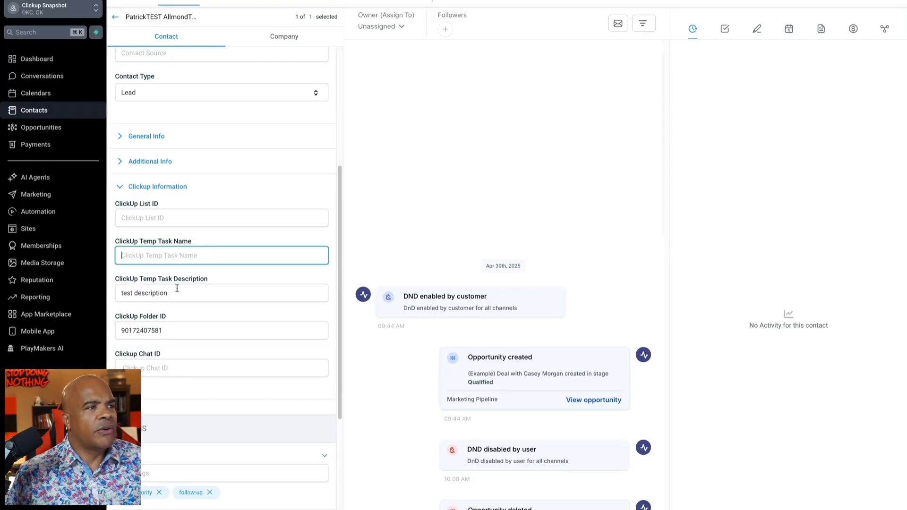
pyautogui.press('Tab')
pyautogui.press('BackSpace')
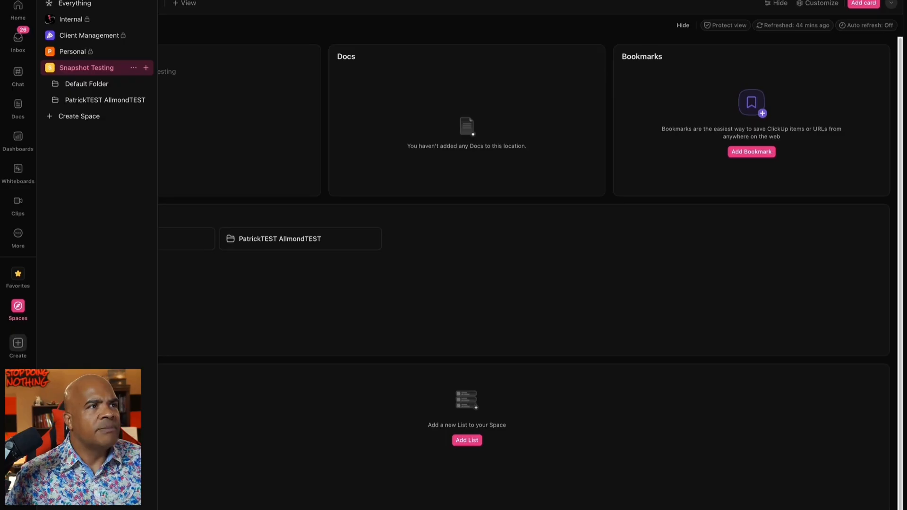
# Switch to ClickUp and check the contents of the test contact's folder in the Snapshot Testing space
pyautogui.click(100, 102)
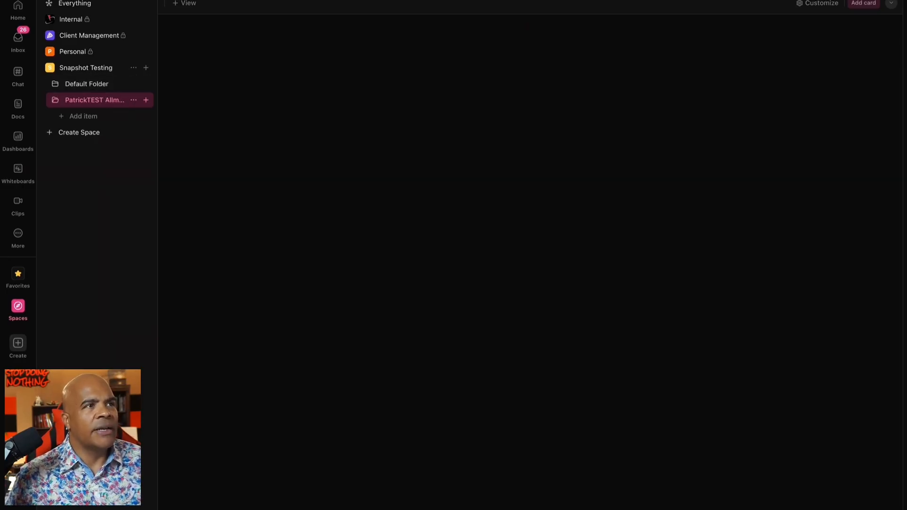
pyautogui.press('super+l')
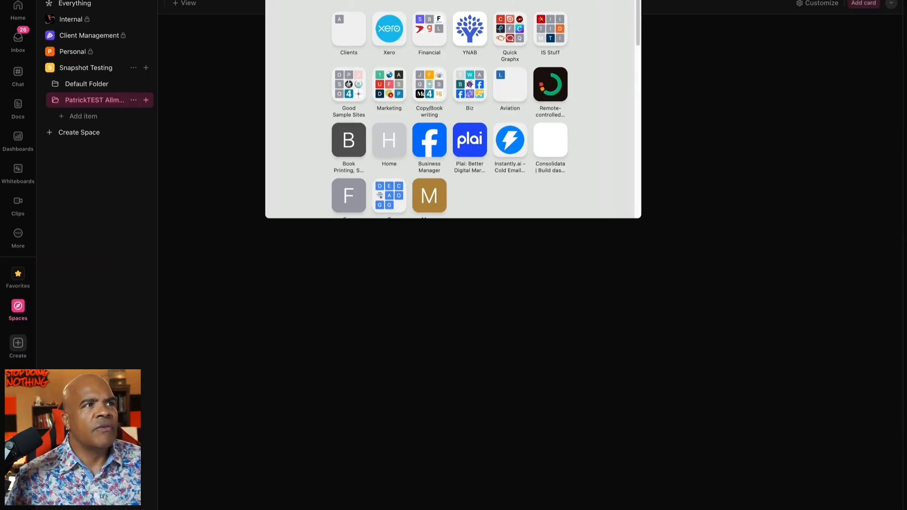
pyautogui.click(727, 74)
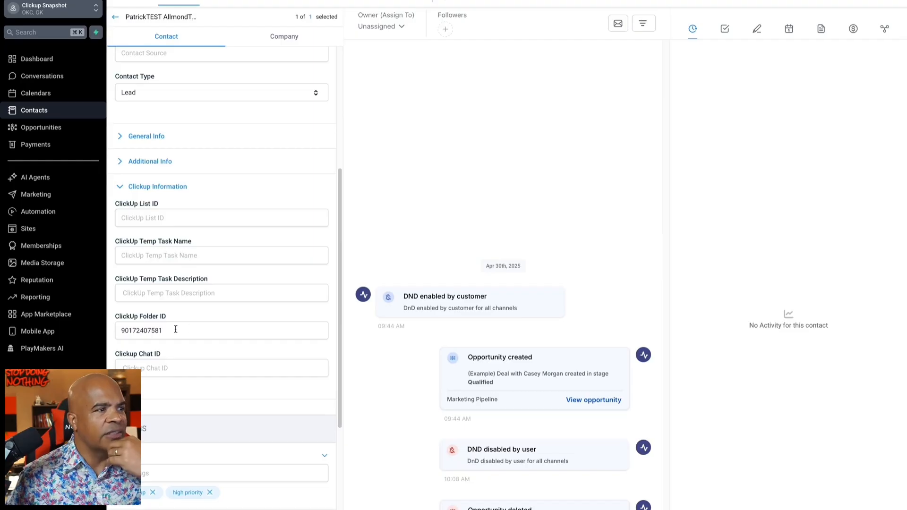
# Reopen the au8112 Create Clickup List workflow and inspect its Add Clickup List webhook and Update contact field action
pyautogui.click(56, 216)
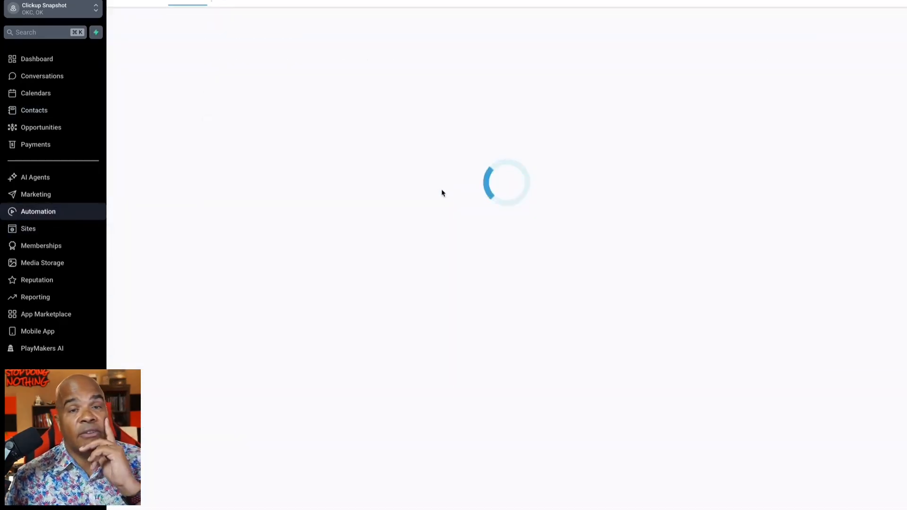
pyautogui.click(298, 233)
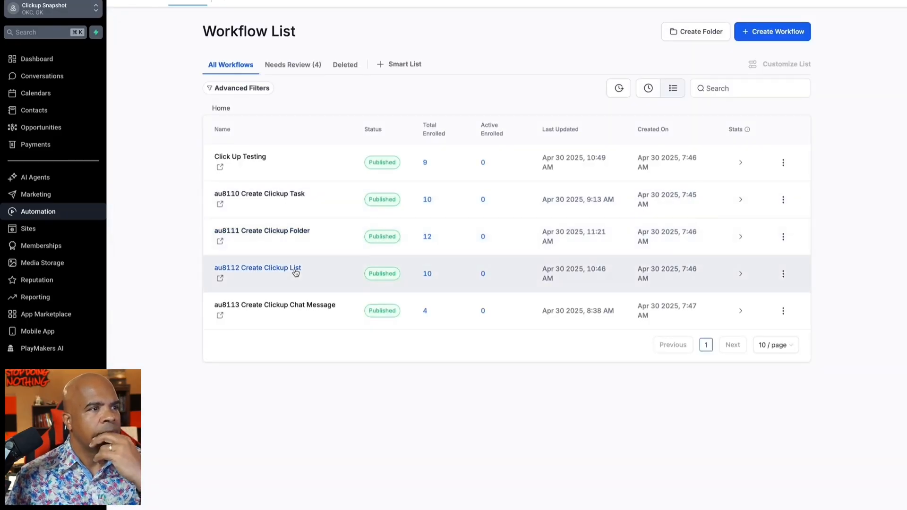
pyautogui.click(295, 271)
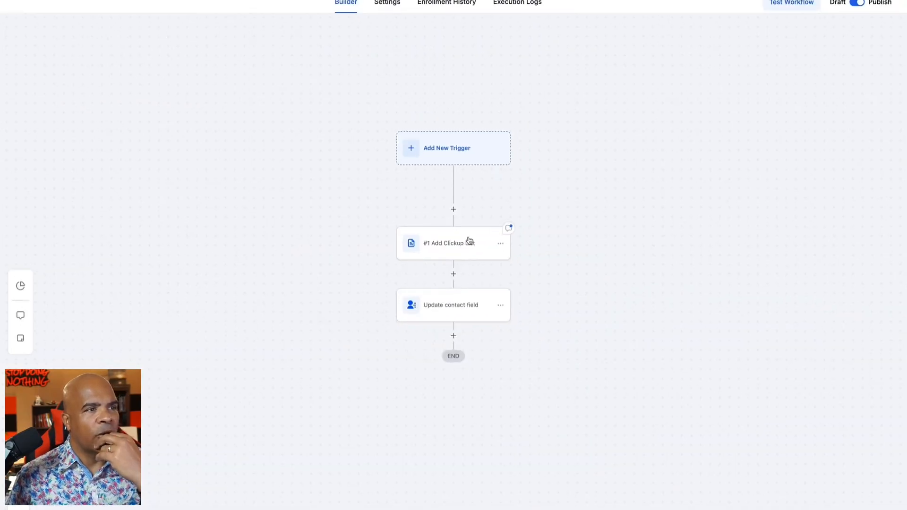
pyautogui.click(448, 247)
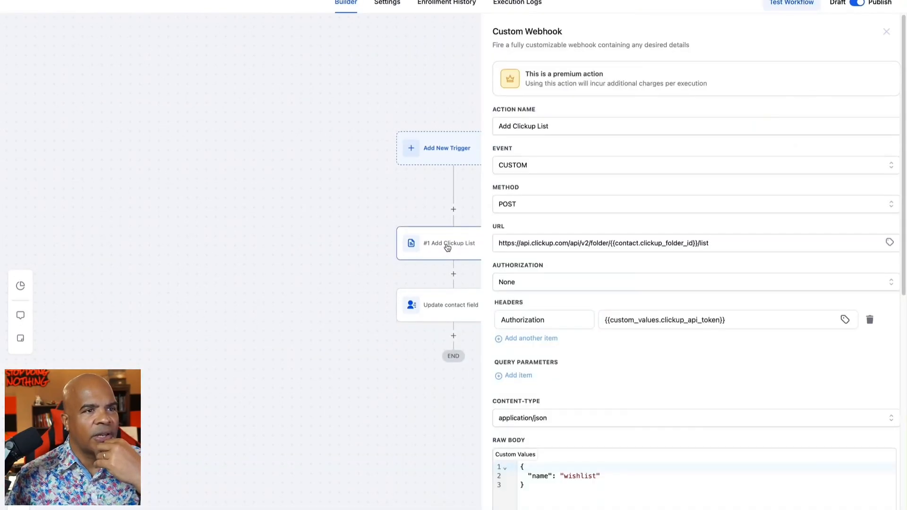
pyautogui.click(461, 313)
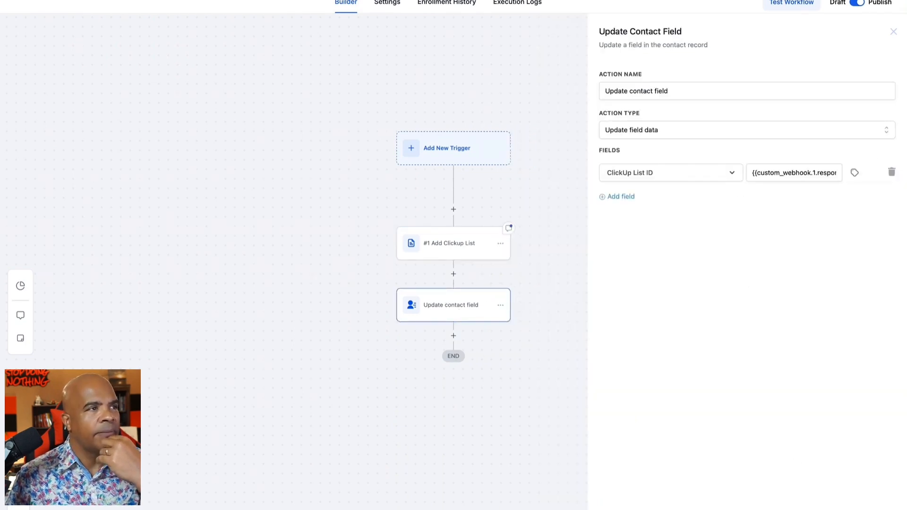
# Add the Dunder Mifflin contact to the au8112 Create Clickup List workflow, all at once, with a short testing note as the action description
pyautogui.click(38, 1)
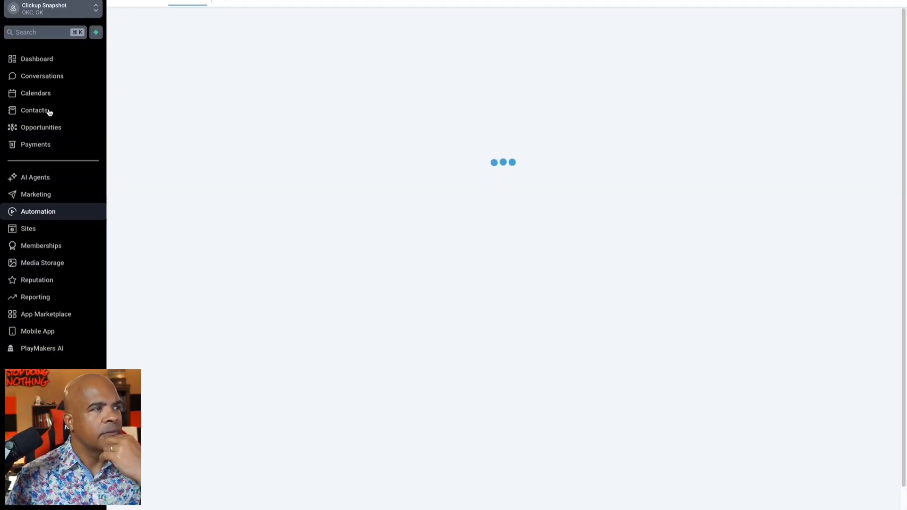
pyautogui.click(49, 110)
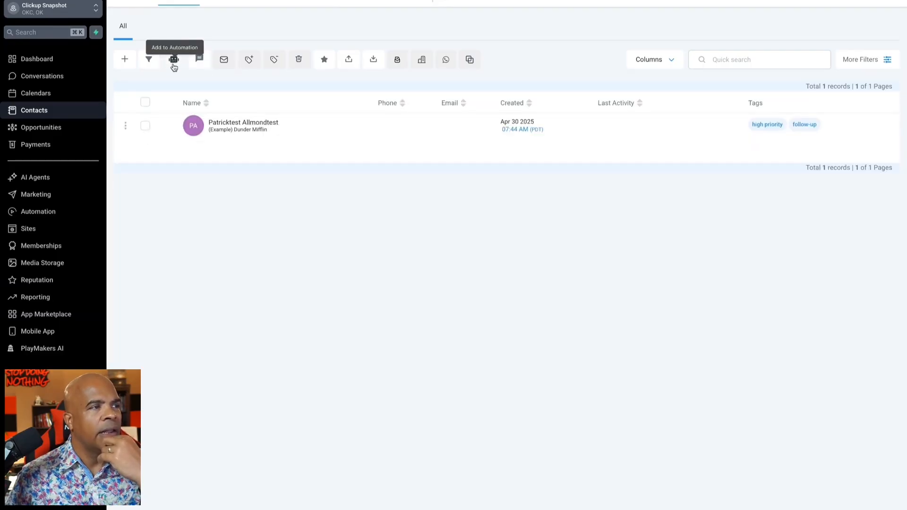
pyautogui.click(146, 127)
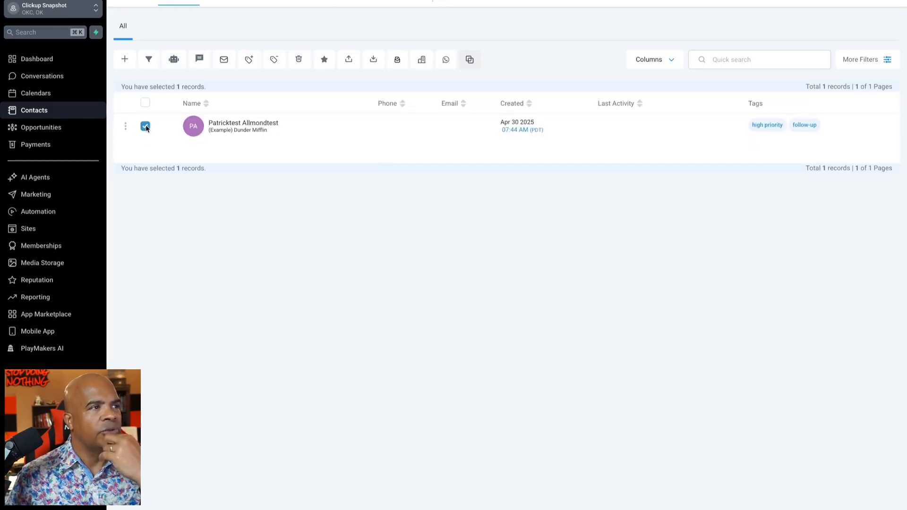
pyautogui.click(175, 61)
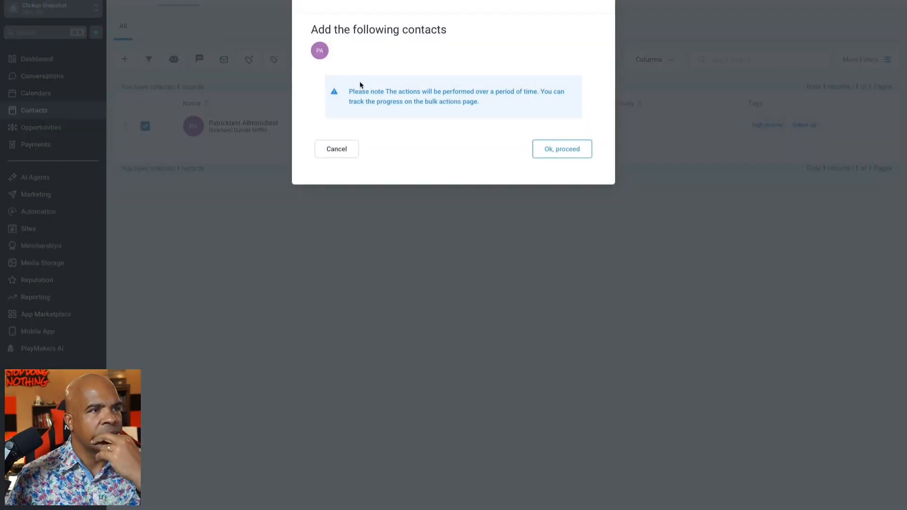
pyautogui.click(568, 147)
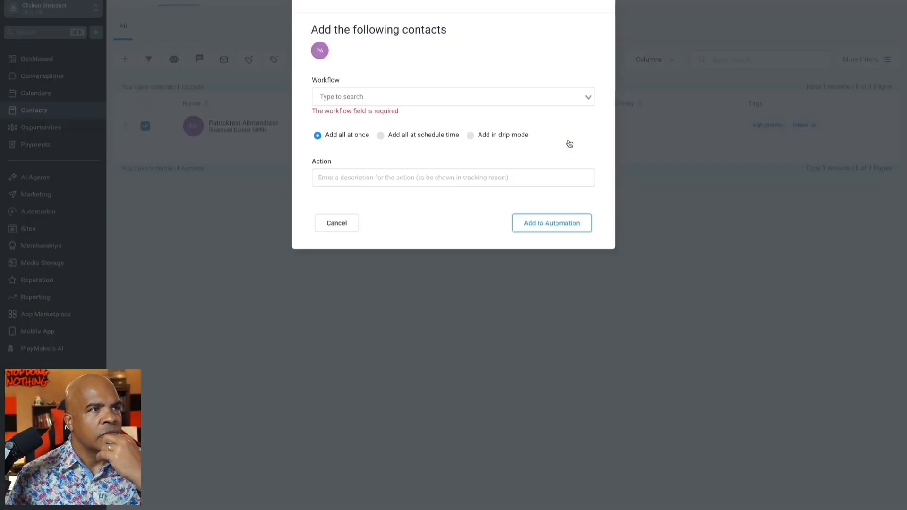
pyautogui.click(470, 96)
pyautogui.click(399, 151)
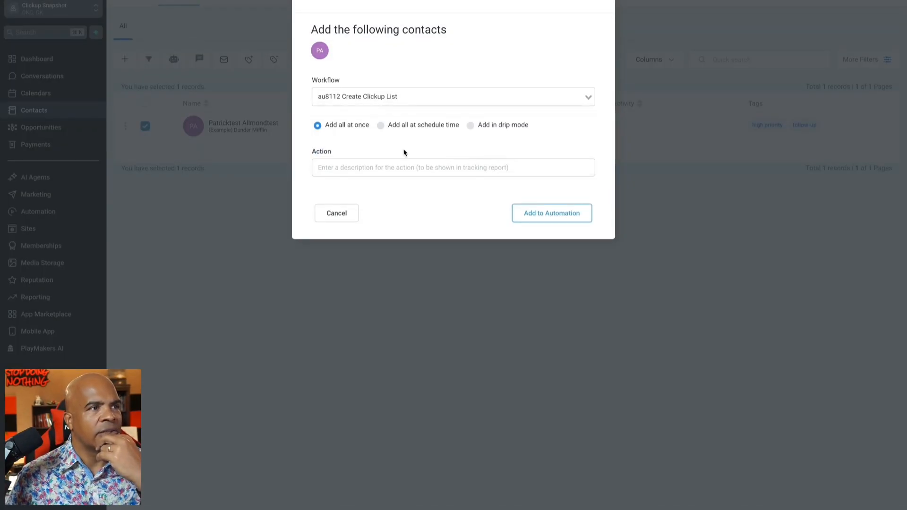
pyautogui.click(407, 167)
pyautogui.write('Patrick testing')
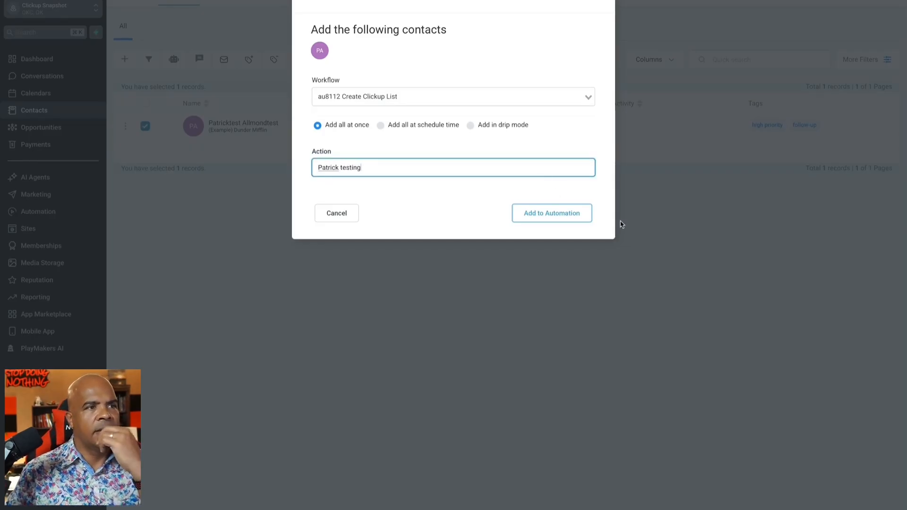
pyautogui.click(575, 217)
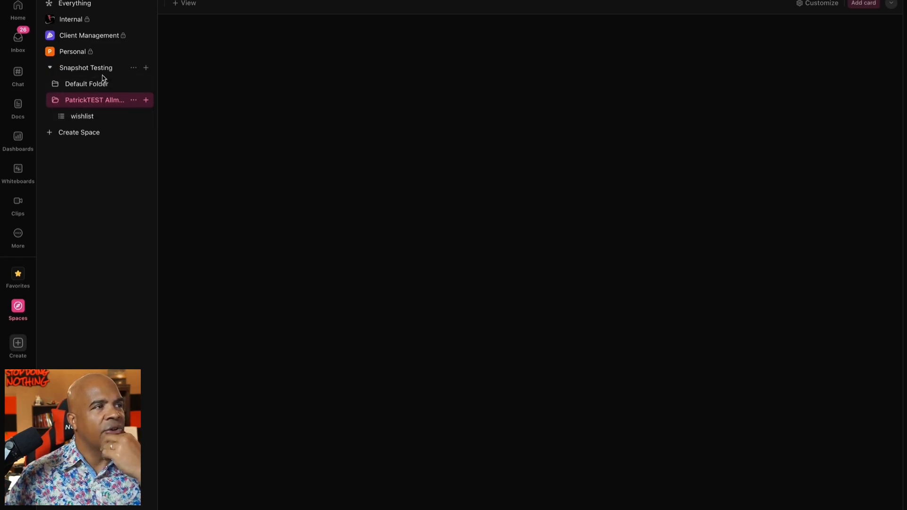
# Open the wishlist list in ClickUp, and check the ClickUp List ID and Folder ID stored on the Dunder Mifflin contact
pyautogui.click(83, 116)
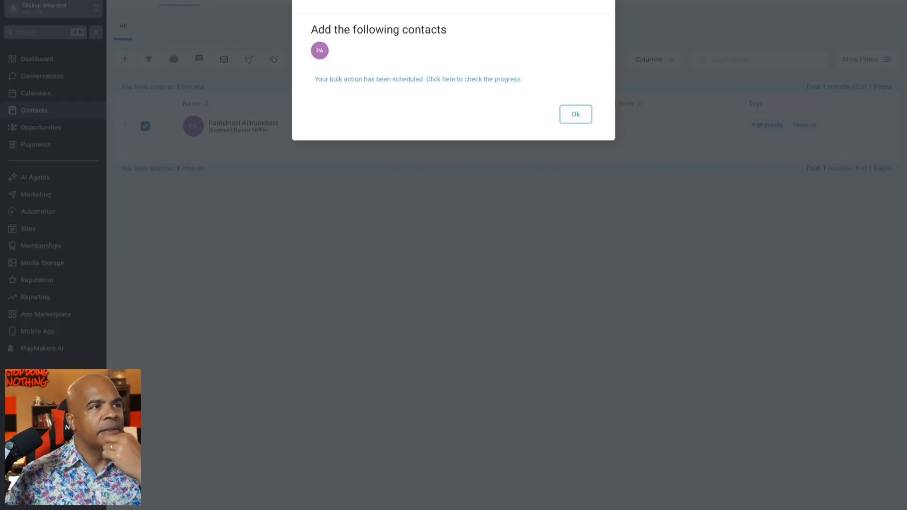
pyautogui.click(582, 118)
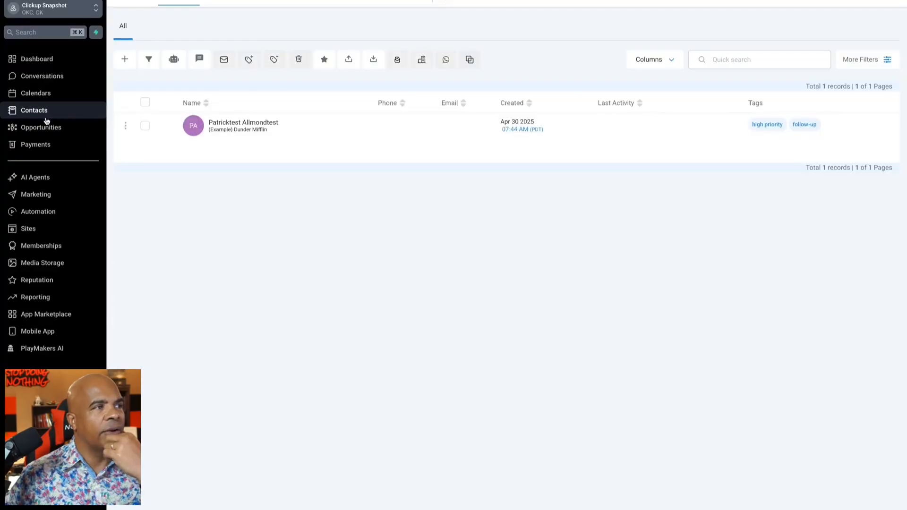
pyautogui.click(264, 131)
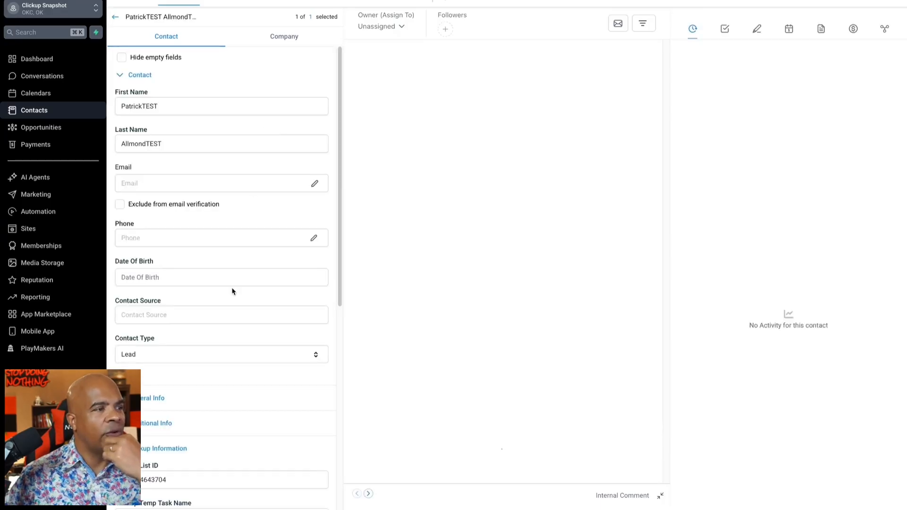
pyautogui.scroll(-5, 233, 295)
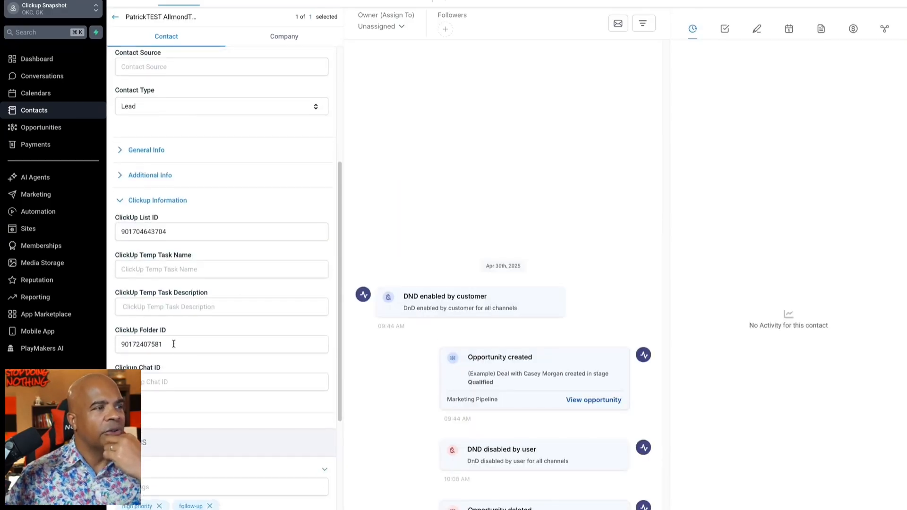
pyautogui.doubleClick(173, 344)
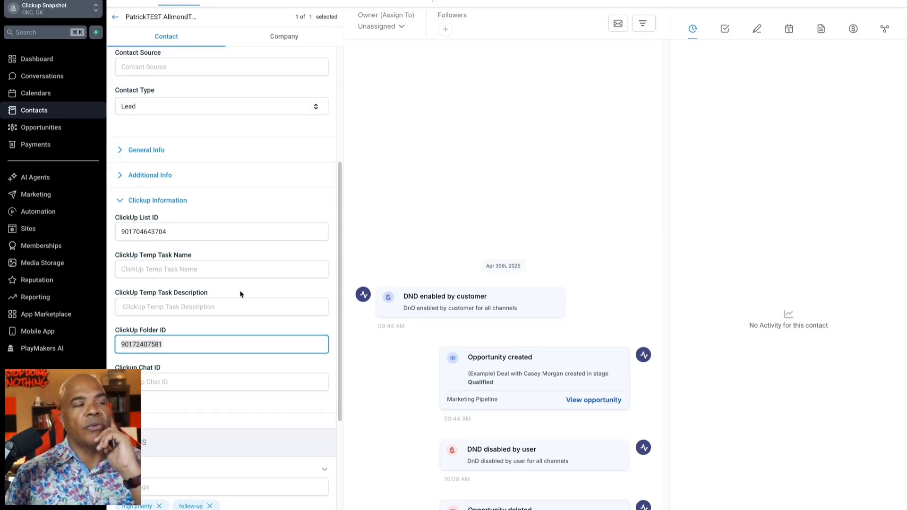
# Set the contact's ClickUp Temp Task Name to "Testing Task Creation for HL Badassses"
pyautogui.click(175, 269)
pyautogui.click(194, 310)
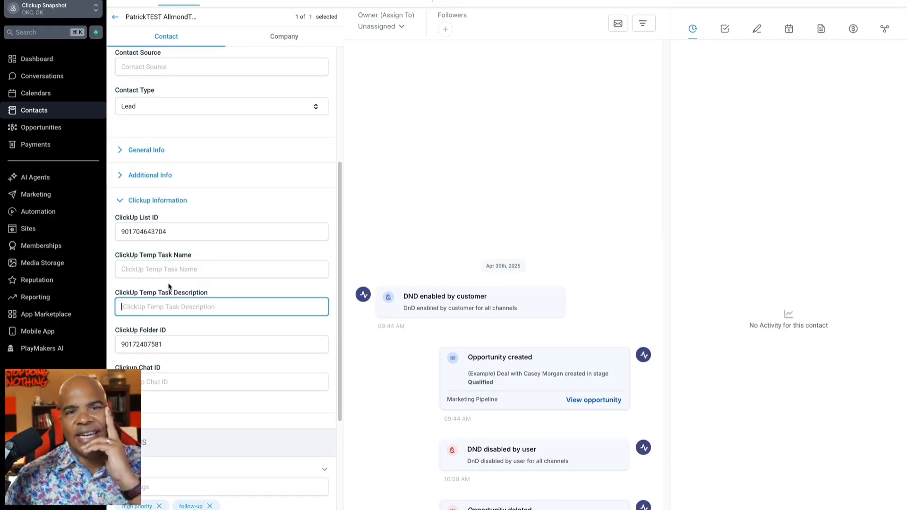
pyautogui.click(187, 267)
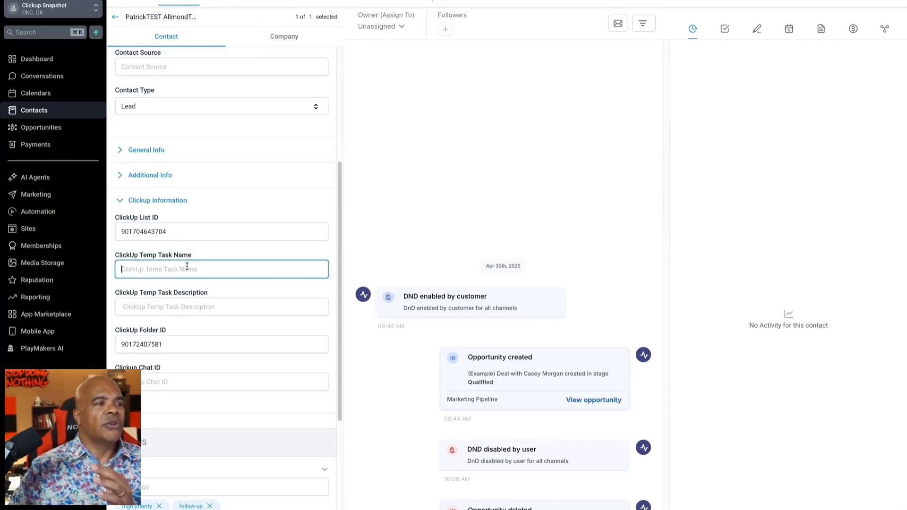
pyautogui.write('Te')
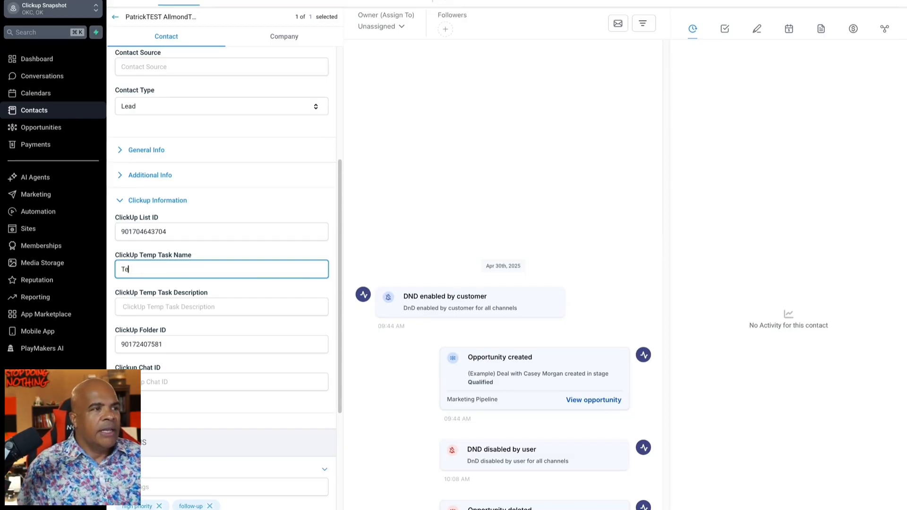
pyautogui.write('sting Tas')
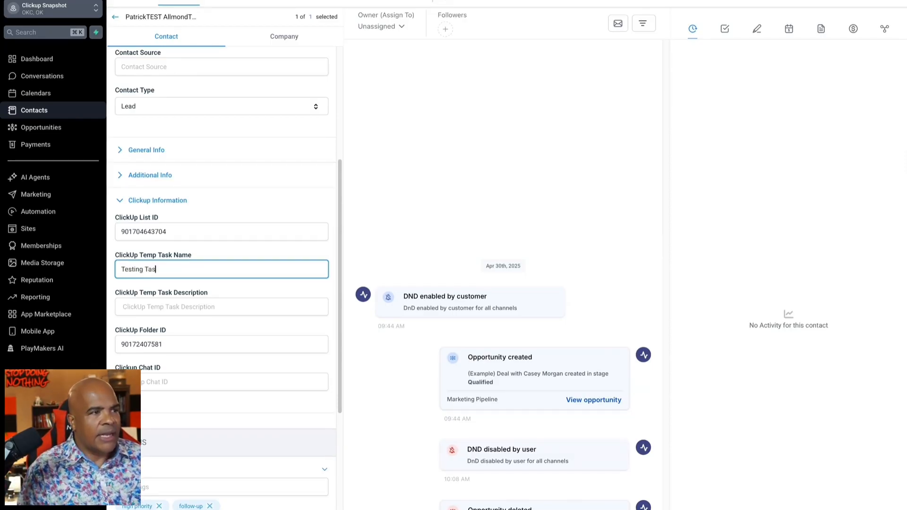
pyautogui.write('k Creation for ')
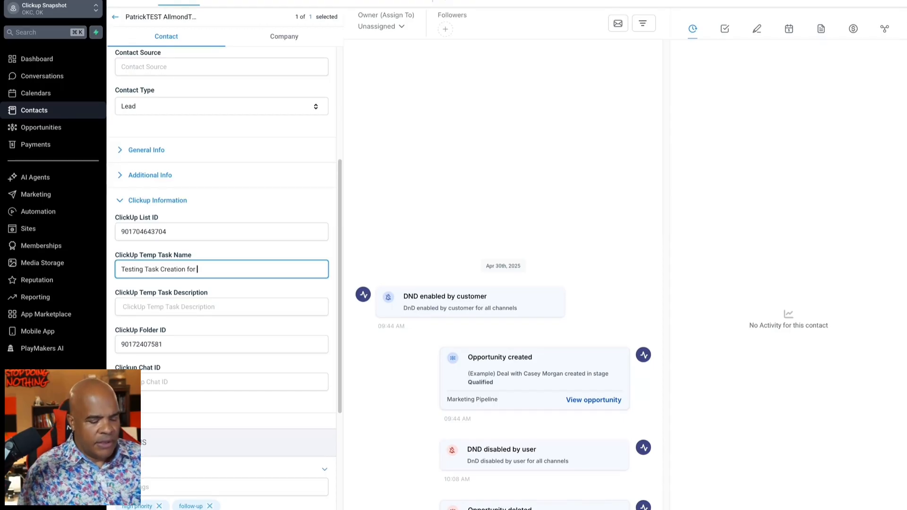
pyautogui.write('HL Badasss')
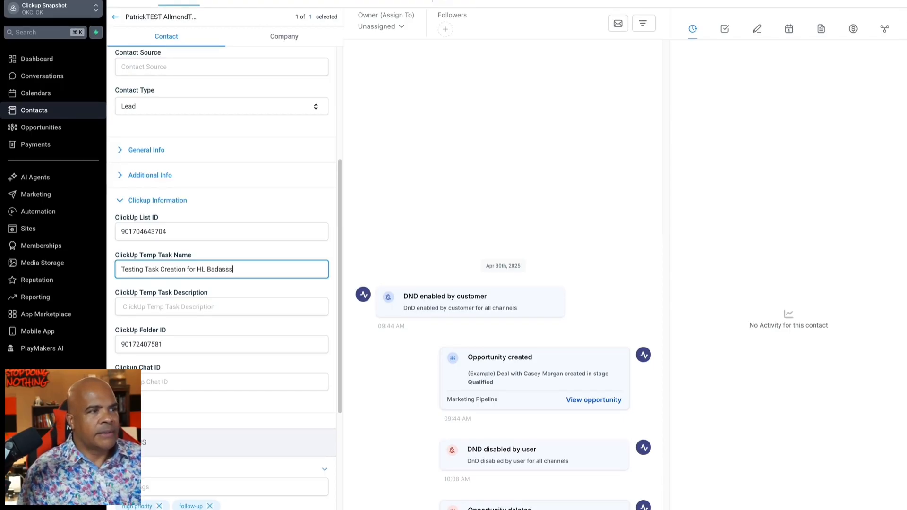
pyautogui.write('es')
# Copy the temp task name text into the ClickUp Temp Task Description field and save the contact
pyautogui.hotkey('ctrl', 'a')
pyautogui.hotkey('ctrl', 'c')
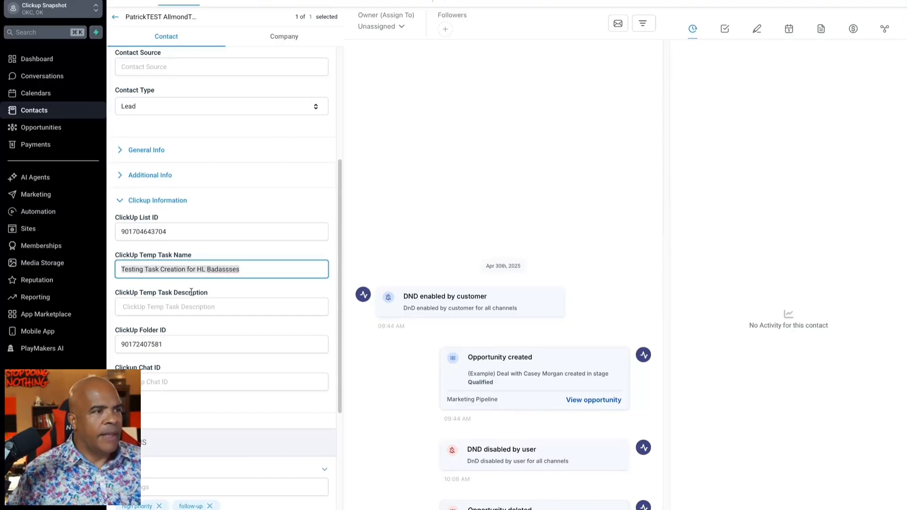
pyautogui.click(205, 306)
pyautogui.hotkey('ctrl', 'v')
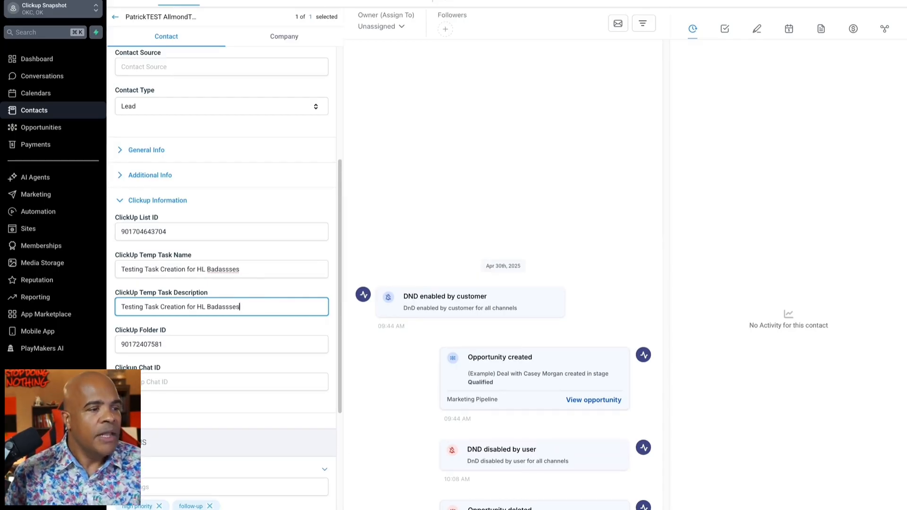
pyautogui.click(302, 509)
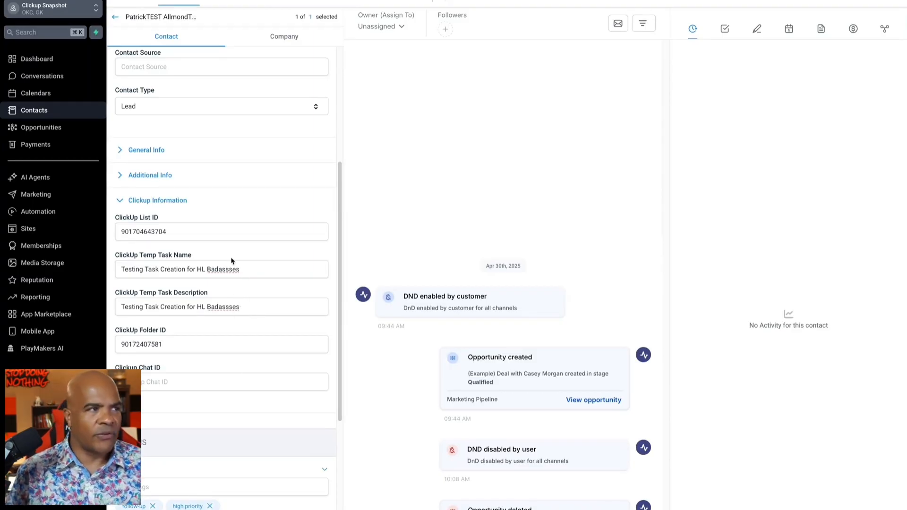
# Open the au8110 Create Clickup Task workflow and inspect its branches and the Add Clickup Task webhook's URL, headers and raw body
pyautogui.click(58, 211)
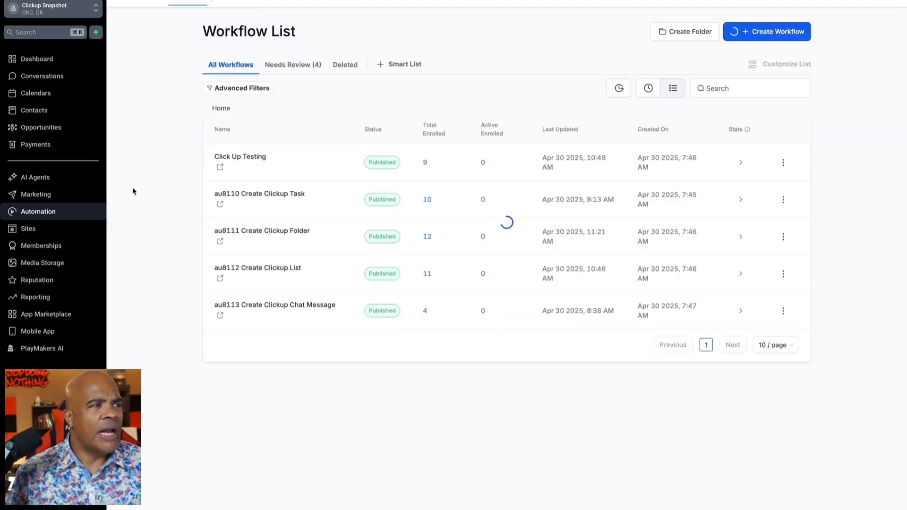
pyautogui.click(300, 198)
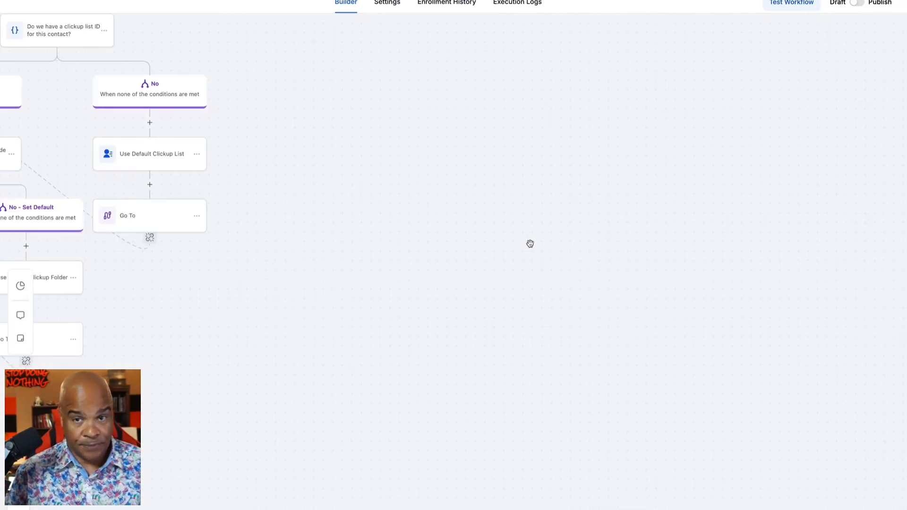
pyautogui.moveTo(652, 278); pyautogui.dragTo(629, 170)
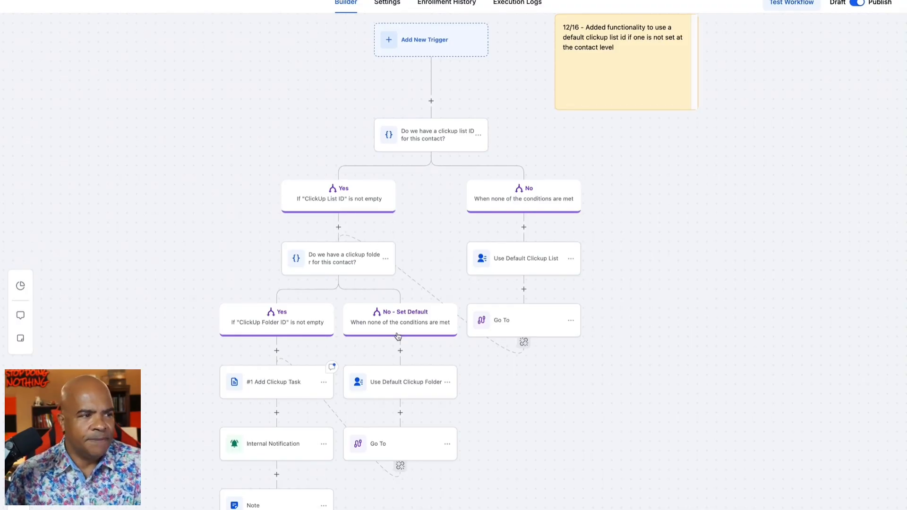
pyautogui.click(285, 384)
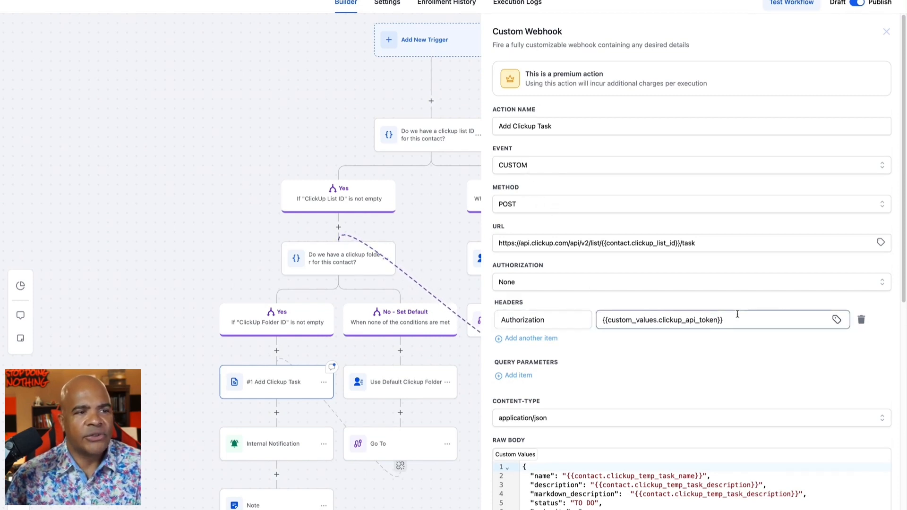
pyautogui.scroll(-1, 676, 472)
pyautogui.click(673, 469)
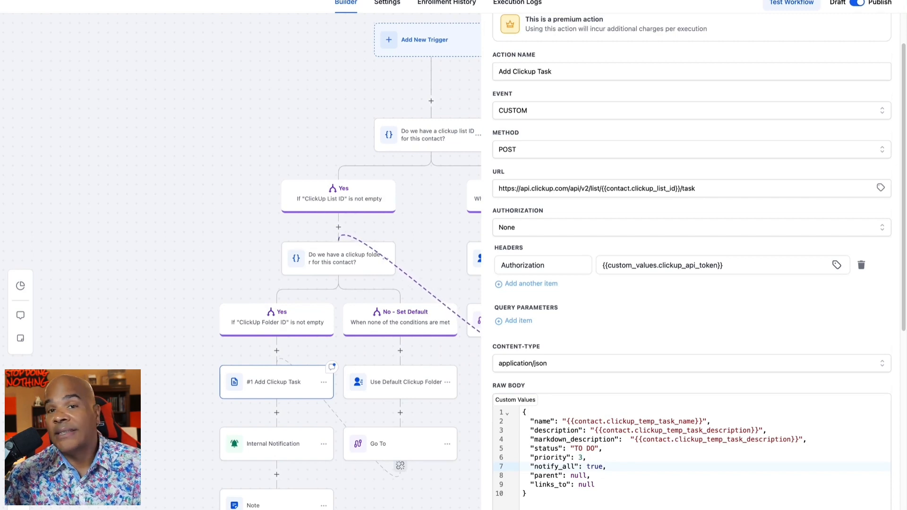
pyautogui.click(427, 290)
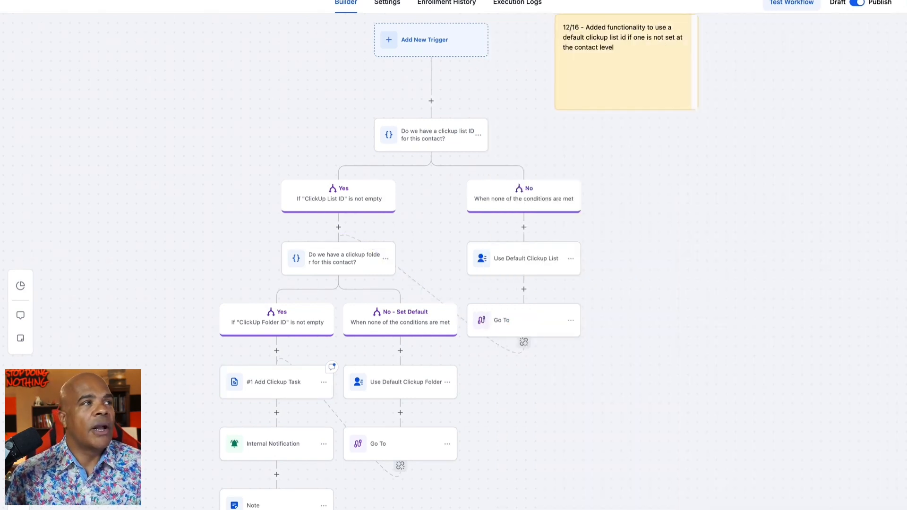
# Return to the test contact's record and add the contact to the au8110 Create Clickup Task workflow without an event start date
pyautogui.click(75, 1)
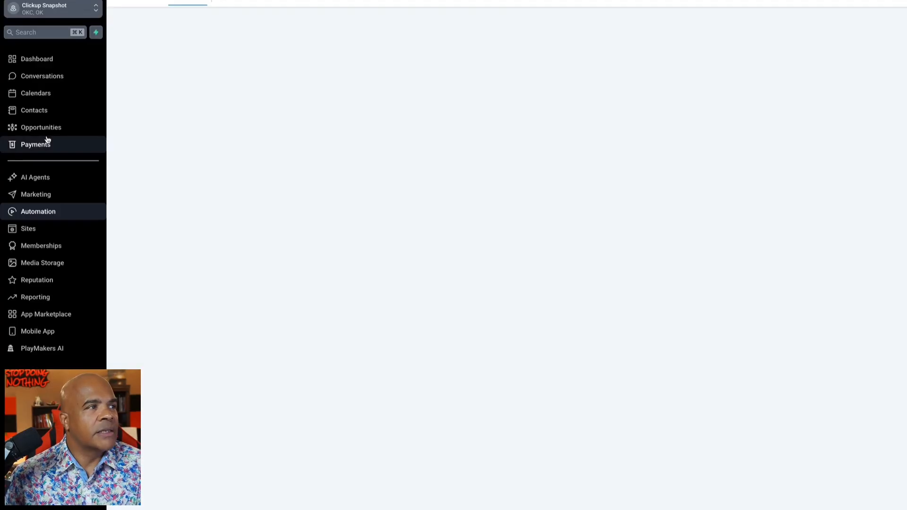
pyautogui.click(39, 115)
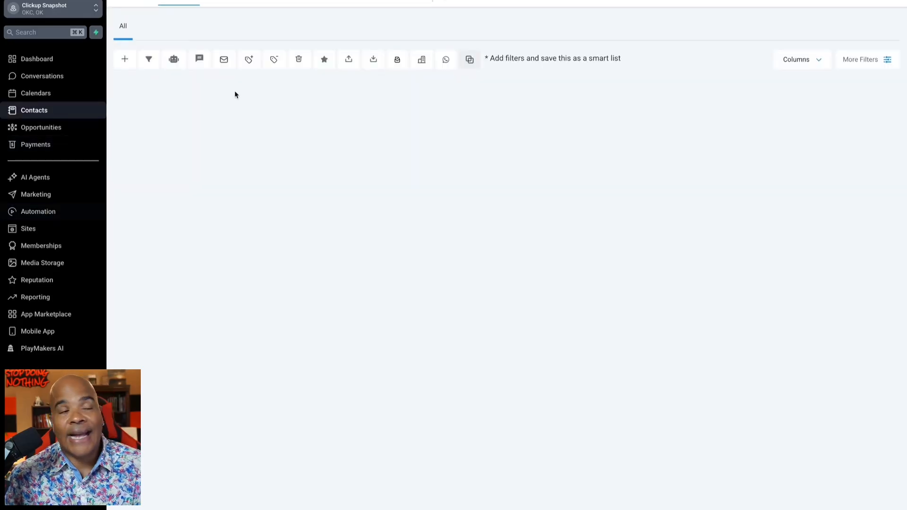
pyautogui.click(266, 130)
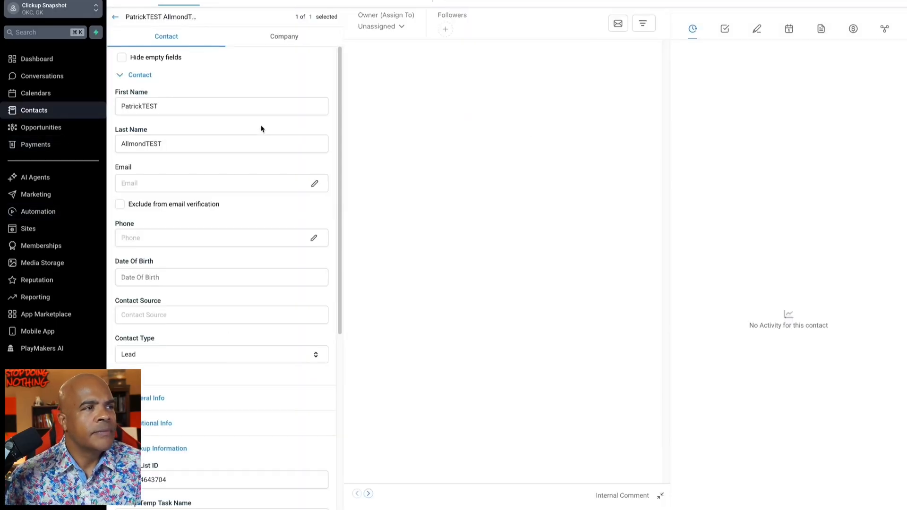
pyautogui.scroll(-10, 272, 336)
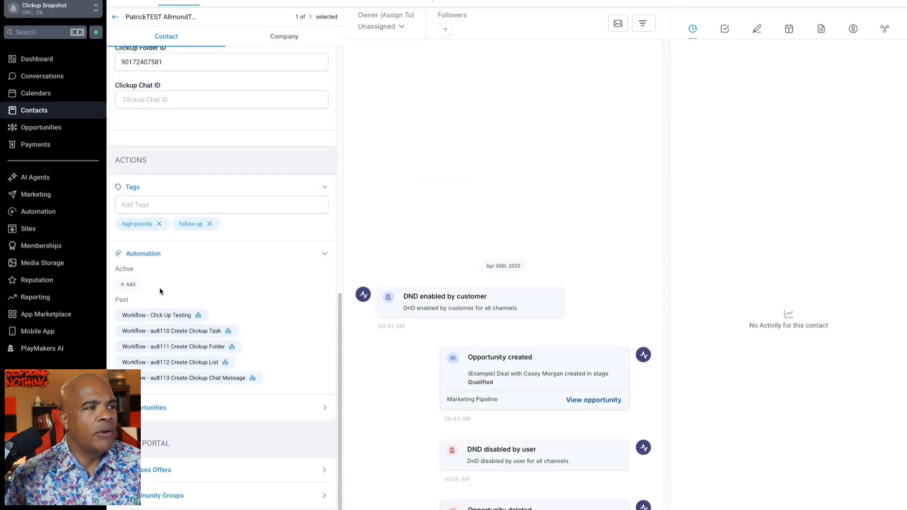
pyautogui.click(129, 284)
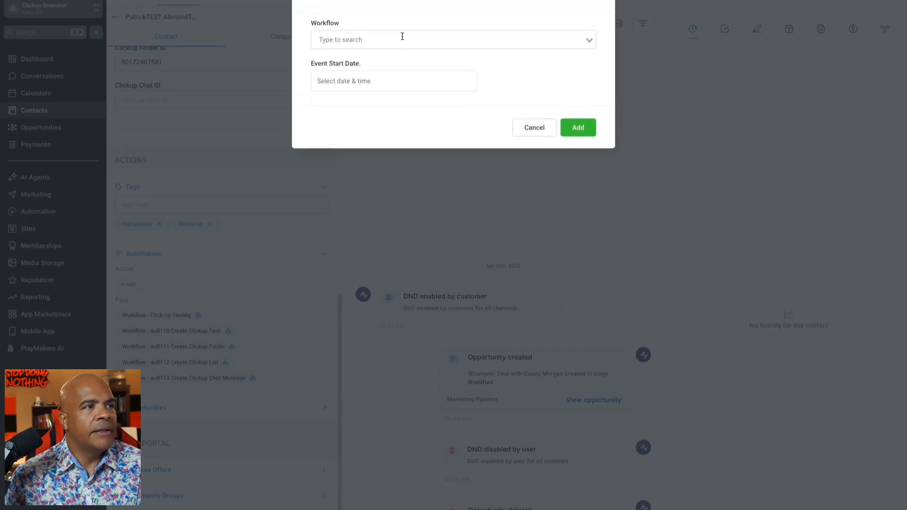
pyautogui.click(402, 37)
pyautogui.click(402, 75)
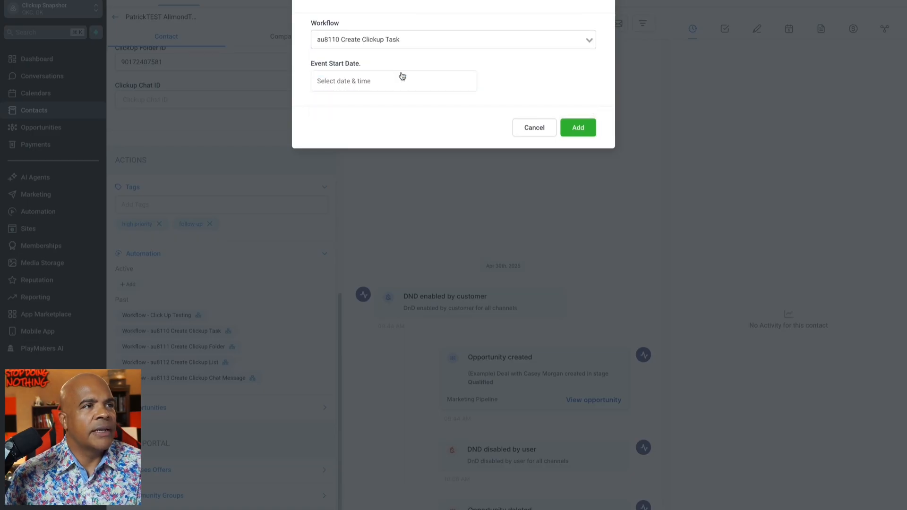
pyautogui.click(402, 76)
pyautogui.click(588, 75)
pyautogui.click(586, 130)
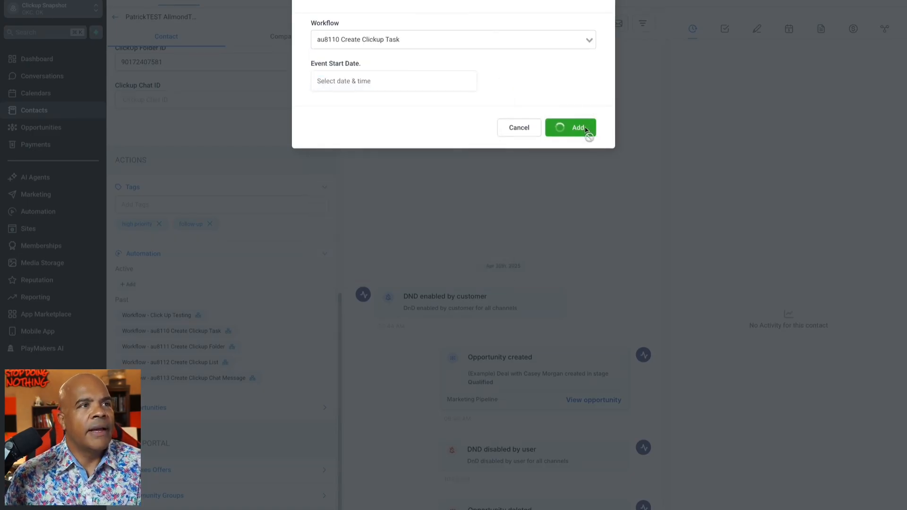